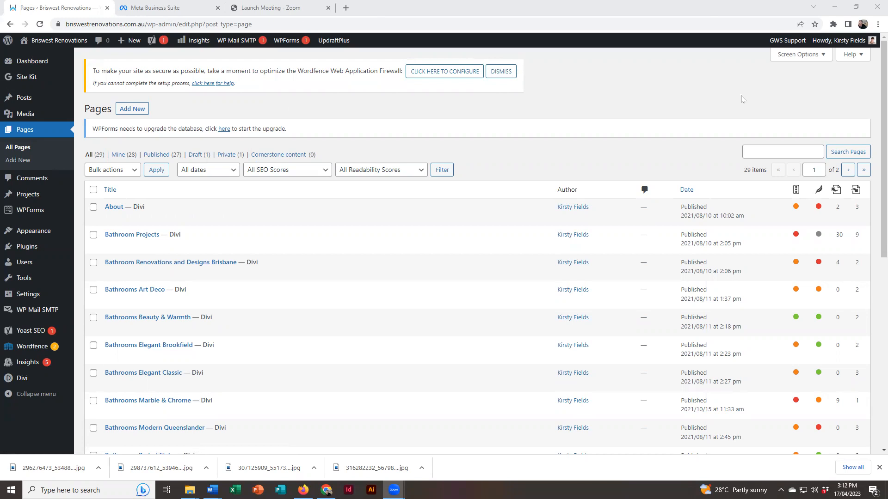
# Open the Kitchen Stunning Country Style page for editing from the second page of the Pages list
pyautogui.click(848, 169)
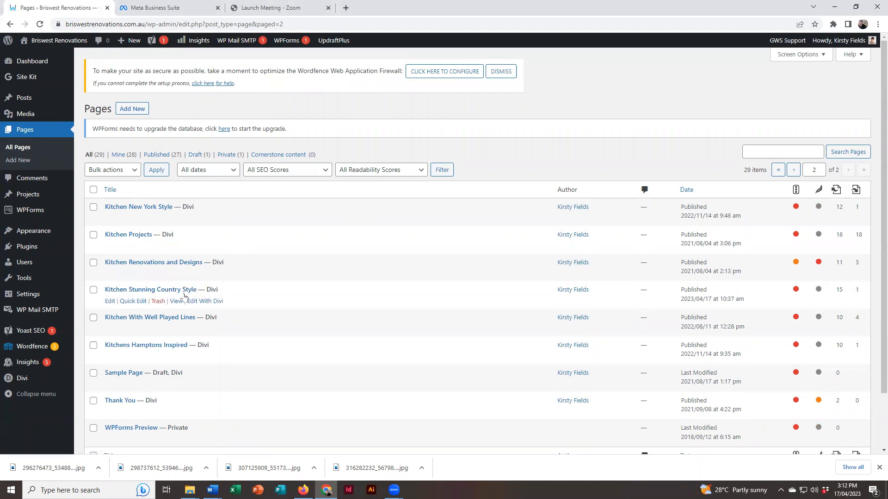
pyautogui.click(110, 302)
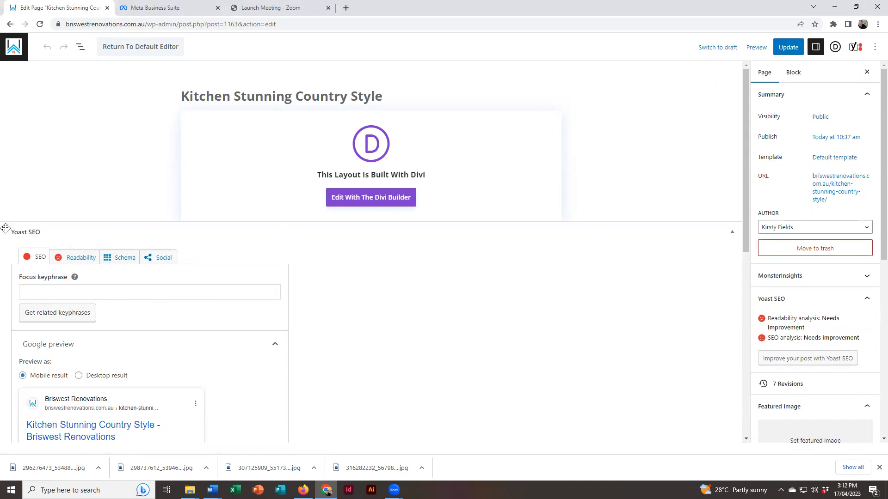
# Examine the page's Yoast SEO fields and its page settings, including the featured image, excerpt and page attributes
pyautogui.scroll(-2, 170, 278)
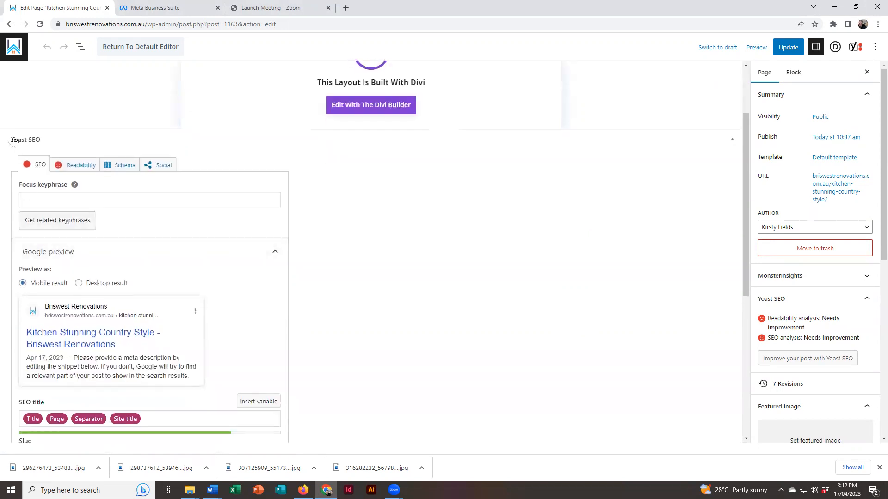
pyautogui.scroll(-6, 232, 232)
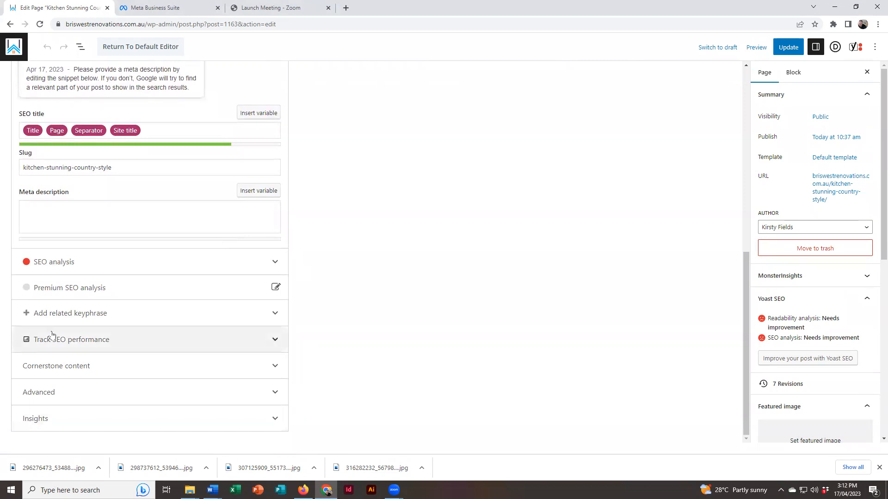
pyautogui.scroll(4, 37, 337)
pyautogui.scroll(4, 52, 336)
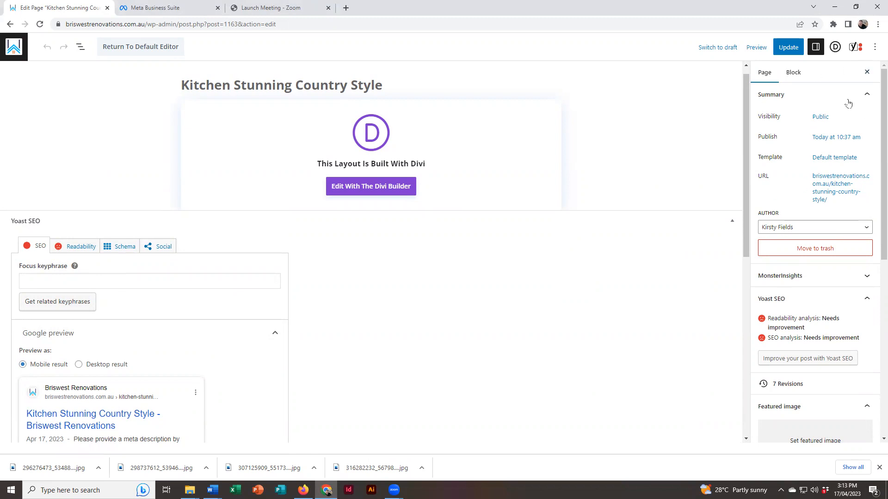
pyautogui.scroll(-4, 805, 138)
pyautogui.scroll(4, 804, 138)
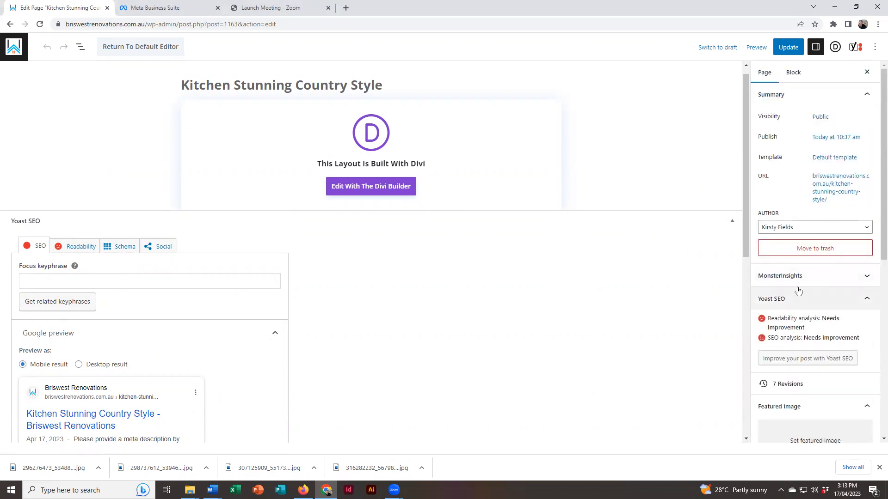
pyautogui.scroll(-4, 800, 314)
pyautogui.scroll(-2, 803, 337)
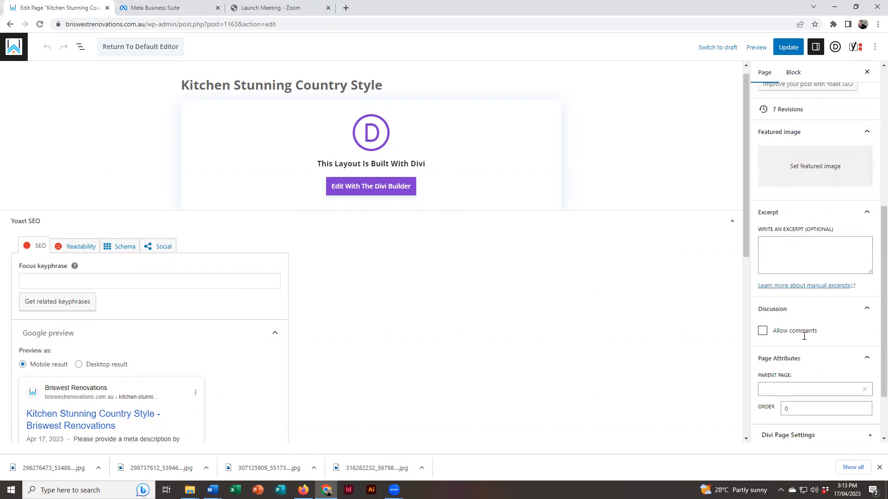
pyautogui.scroll(-2, 804, 336)
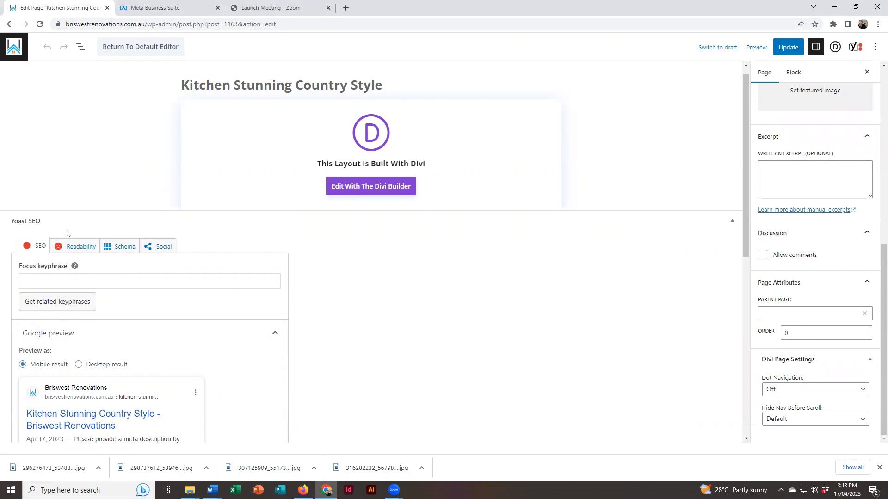
pyautogui.scroll(8, 788, 258)
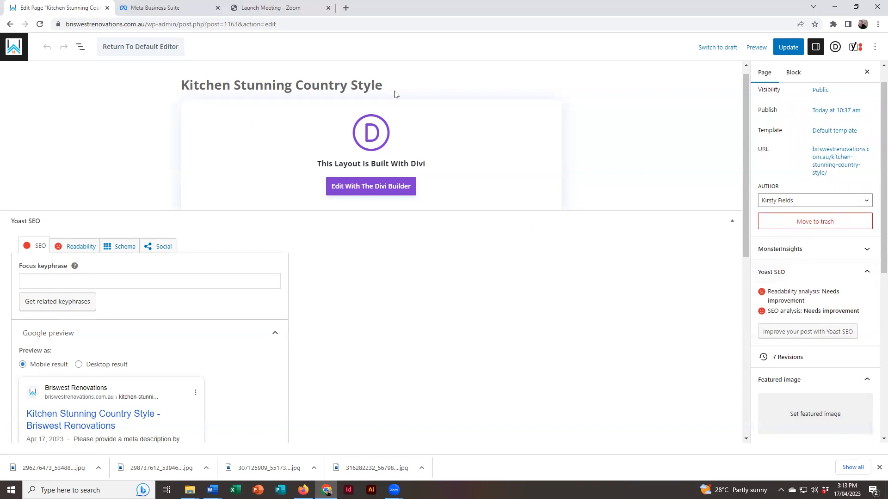
# Set the page's featured image to BWR-kitchen-renovation-UB-Country.png from the media library
pyautogui.scroll(-2, 817, 306)
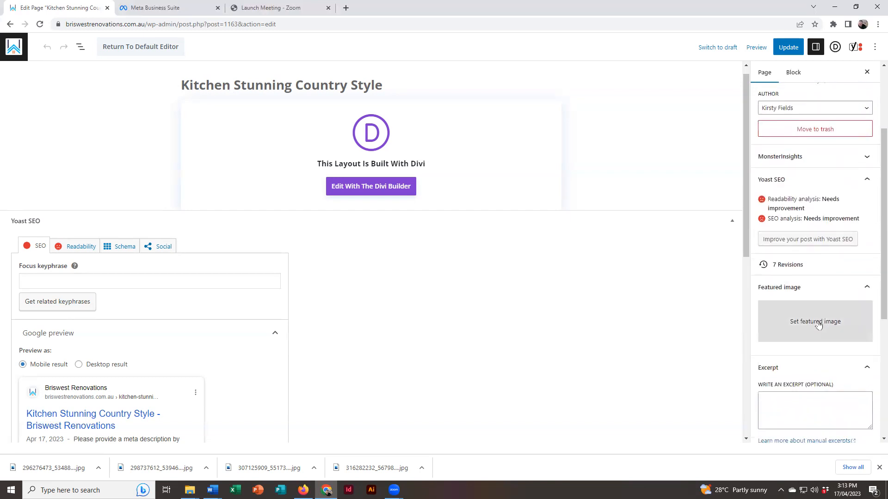
pyautogui.click(817, 323)
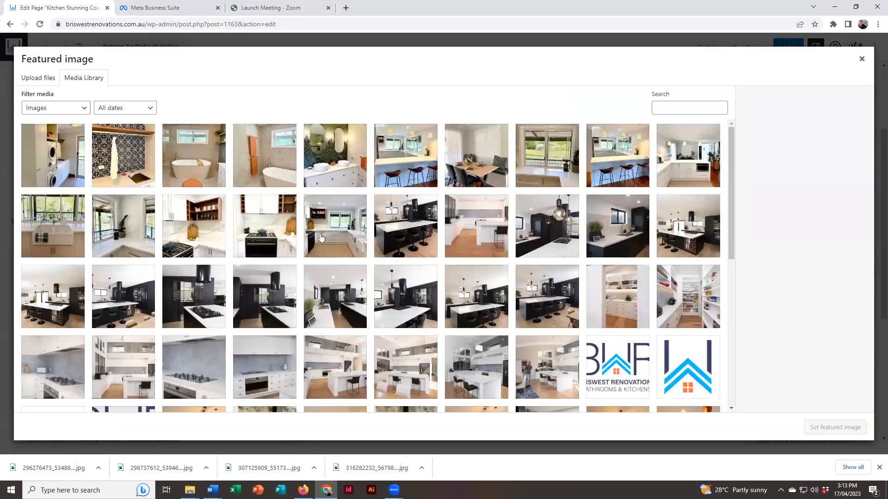
pyautogui.click(389, 151)
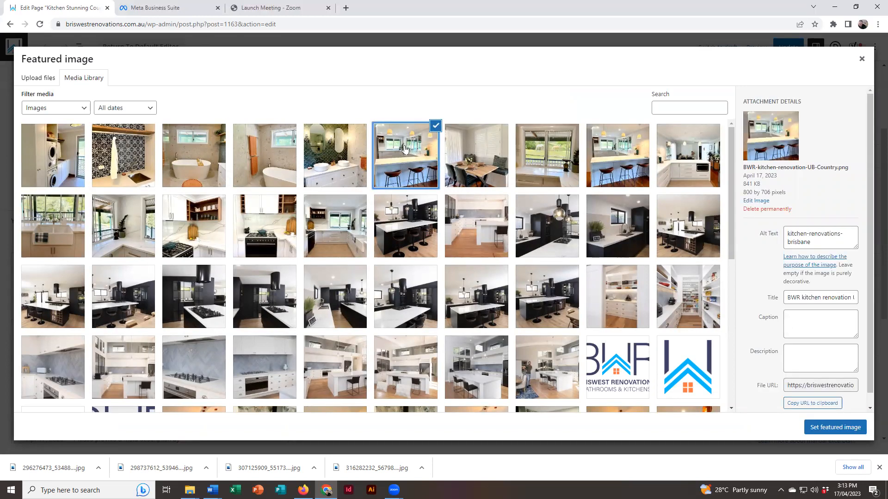
pyautogui.click(840, 428)
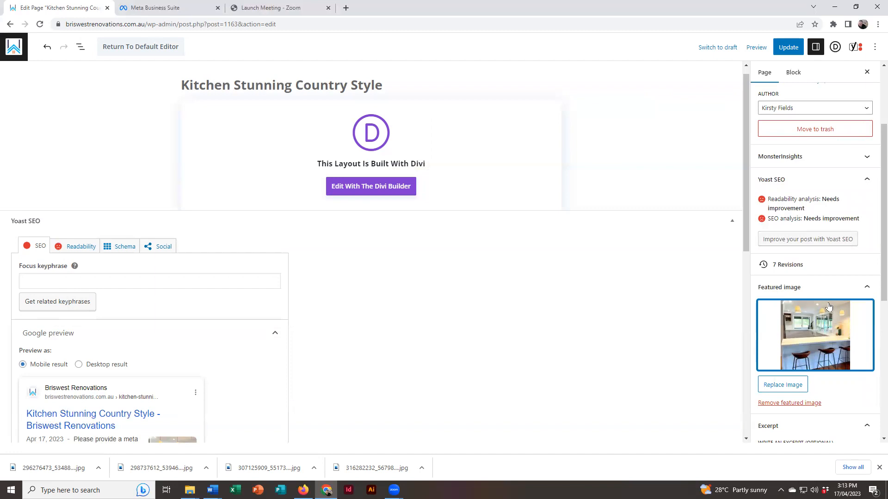
pyautogui.scroll(-3, 798, 267)
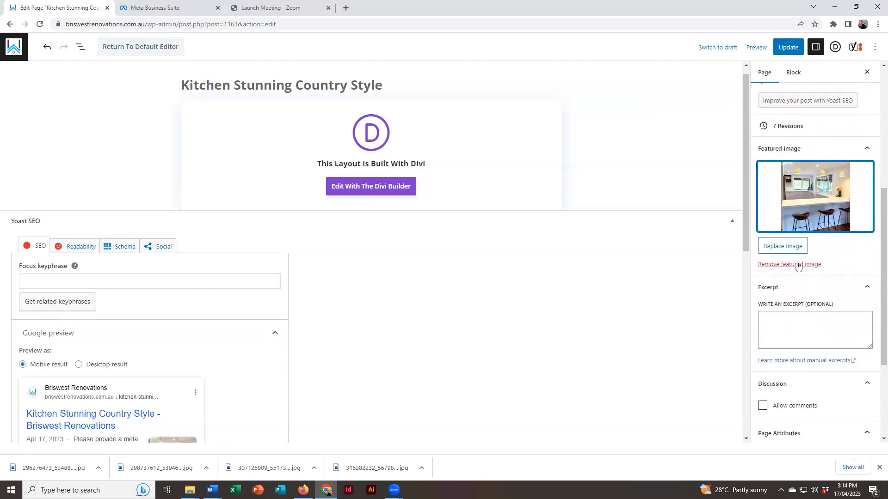
pyautogui.scroll(5, 798, 267)
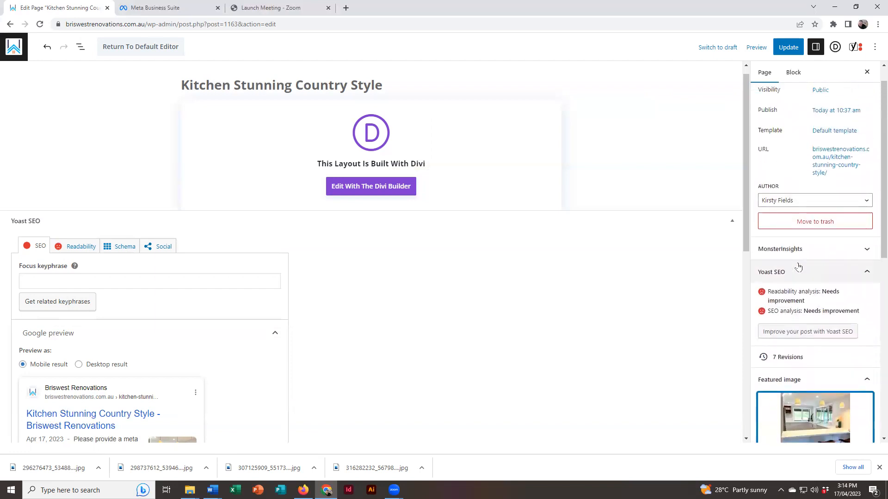
# Place the cursor in the page's empty Excerpt field and open a new tab in Firefox
pyautogui.scroll(-4, 798, 267)
pyautogui.click(778, 365)
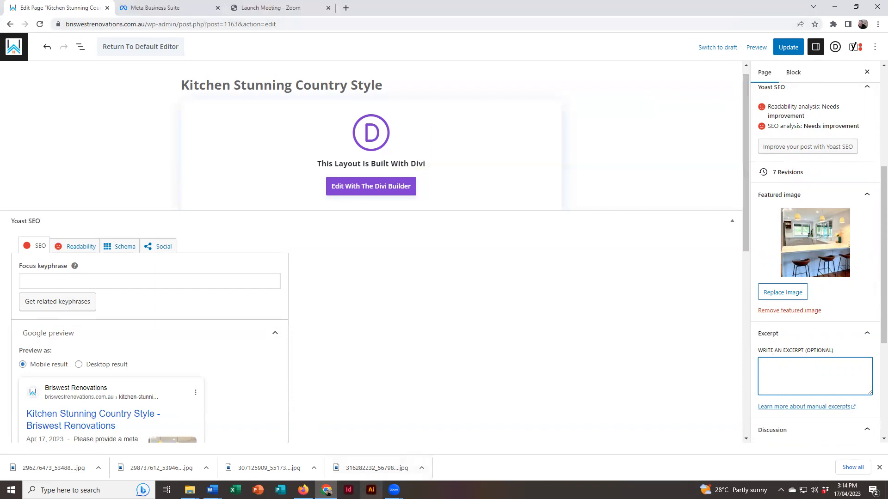
pyautogui.click(303, 490)
pyautogui.hotkey('ctrl', 't')
pyautogui.write('socialocean.com.au/')
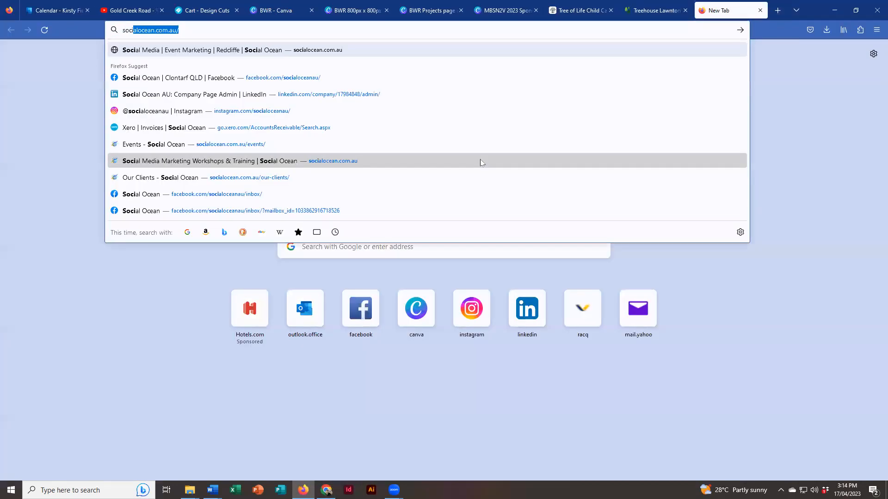
pyautogui.hotkey('shift', 'Left')
pyautogui.hotkey('shift', 'Left')
pyautogui.hotkey('shift', 'Left')
pyautogui.hotkey('shift', 'Left')
pyautogui.hotkey('shift', 'Left')
pyautogui.hotkey('shift', 'Left')
pyautogui.hotkey('shift', 'Left')
pyautogui.hotkey('shift', 'Left')
pyautogui.hotkey('shift', 'Left')
pyautogui.hotkey('shift', 'Left')
pyautogui.hotkey('shift', 'Left')
pyautogui.hotkey('shift', 'Left')
pyautogui.hotkey('shift', 'Left')
pyautogui.hotkey('shift', 'Left')
pyautogui.hotkey('shift', 'Left')
pyautogui.hotkey('shift', 'Left')
pyautogui.hotkey('shift', 'Left')
pyautogui.hotkey('shift', 'Left')
pyautogui.hotkey('shift', 'Left')
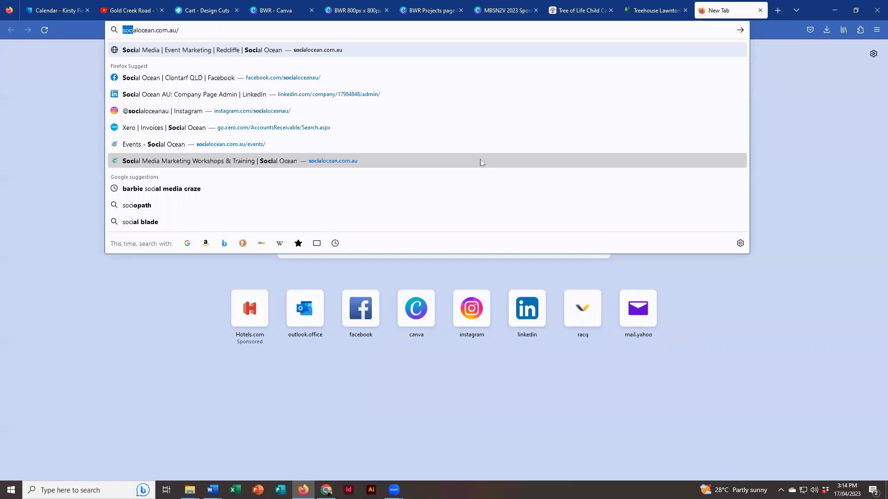
# Find the Briswest Renovations website by entering "briswest" and open its Kitchen Projects page
pyautogui.write('briswest')
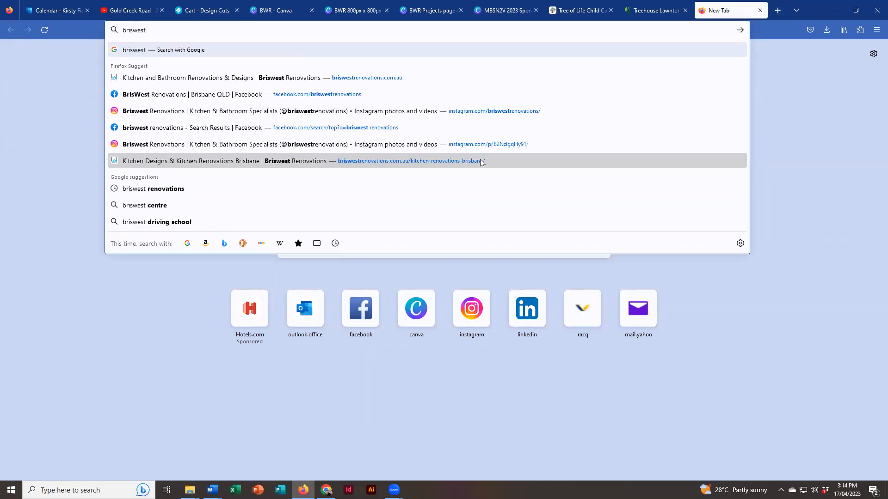
pyautogui.click(376, 78)
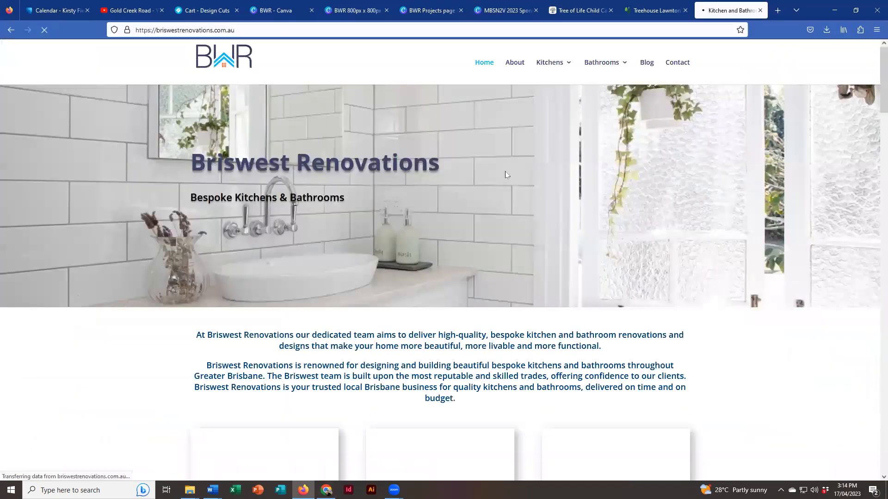
pyautogui.moveTo(550, 63)
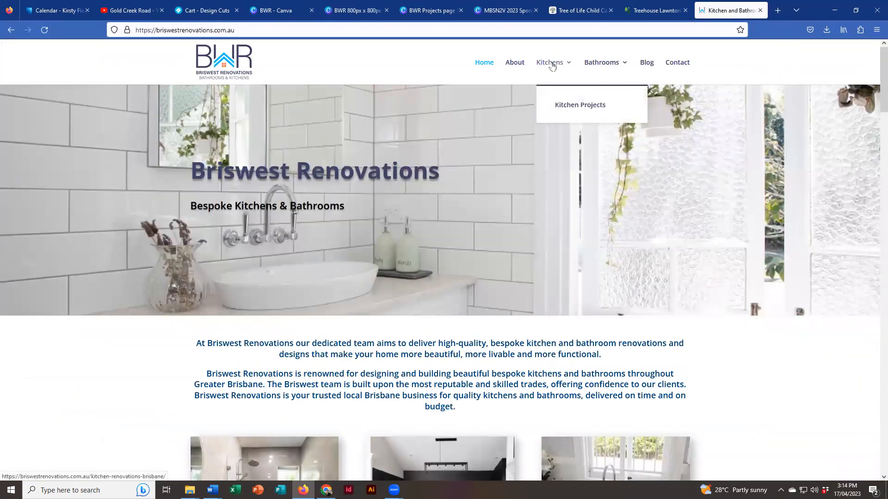
pyautogui.click(563, 105)
pyautogui.scroll(-4, 444, 214)
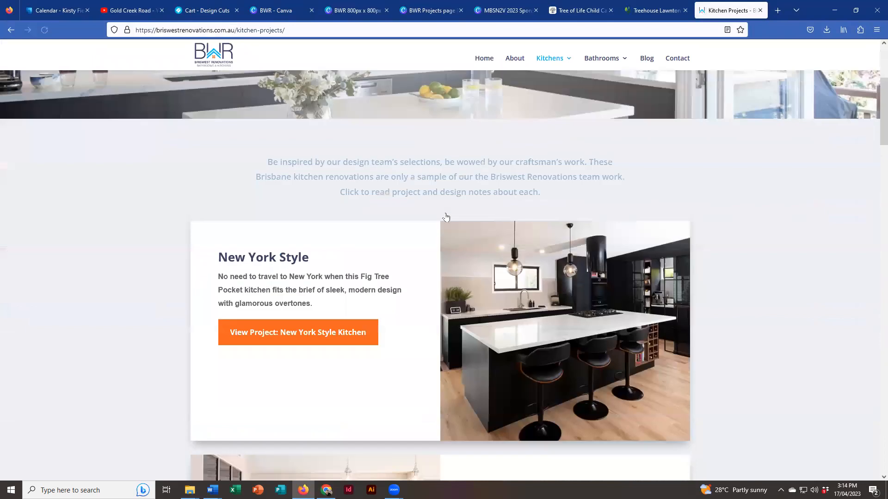
# Try to load the project page at briswestrenovations.com.au/kitchen-country-style
pyautogui.click(44, 30)
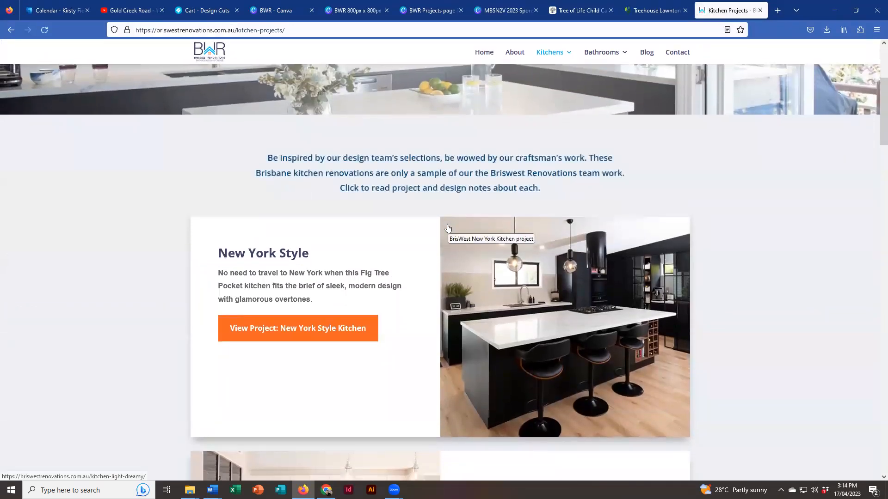
pyautogui.doubleClick(262, 30)
pyautogui.write('count')
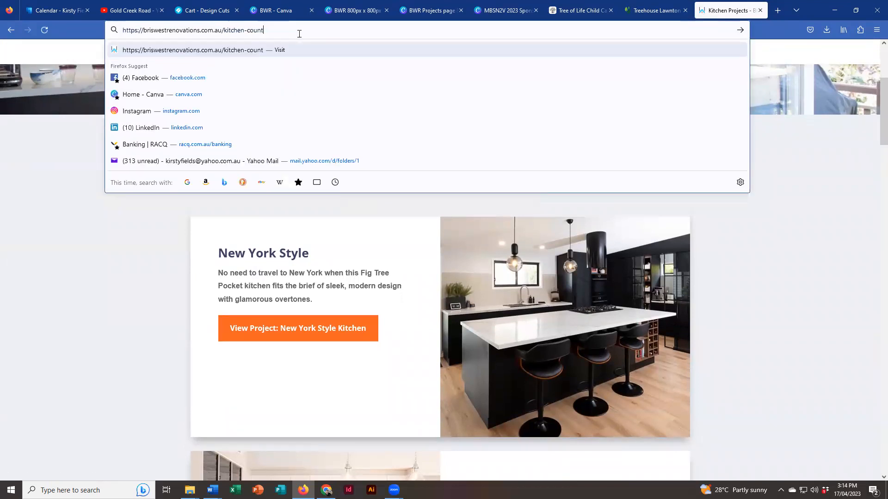
pyautogui.write('ry-style')
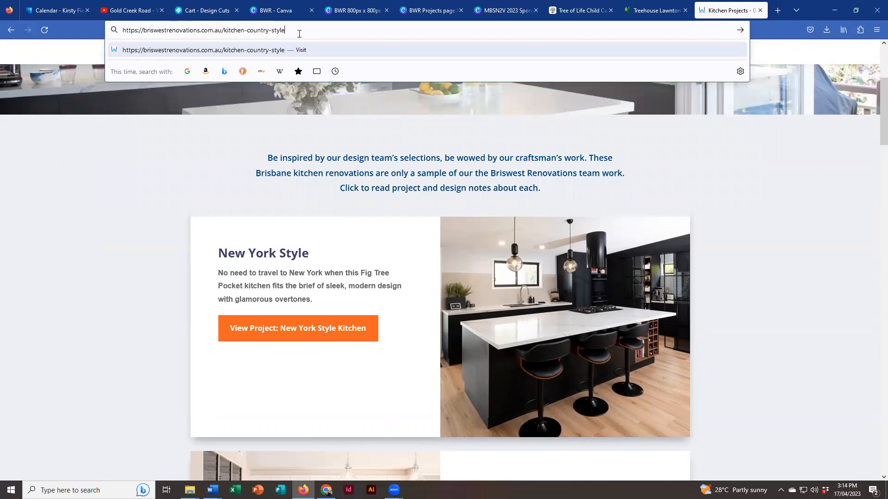
pyautogui.press('Return')
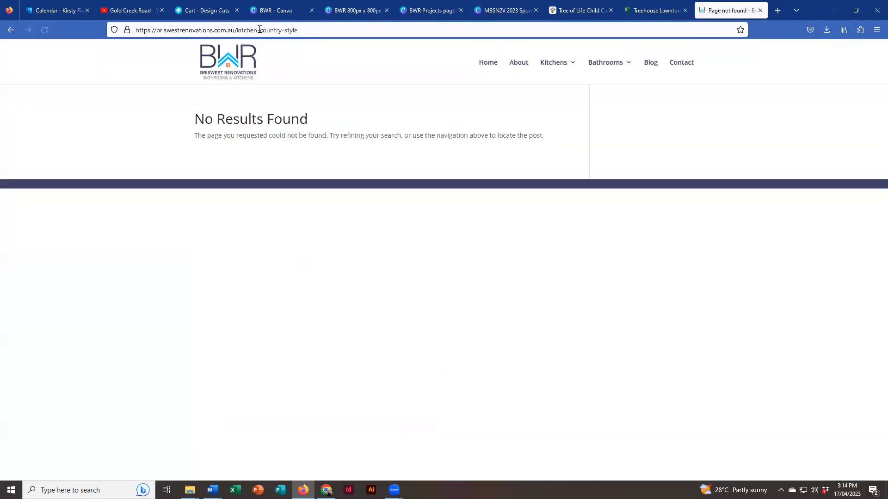
# Add "stunning-" before "country-style" in the web address and load kitchen-stunning-country-style
pyautogui.click(260, 30)
pyautogui.click(261, 30)
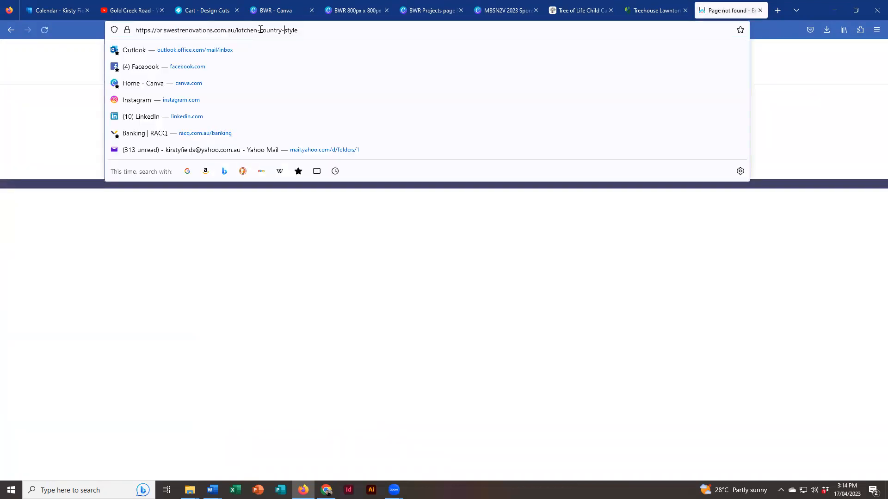
pyautogui.write('stunning-')
pyautogui.press('Return')
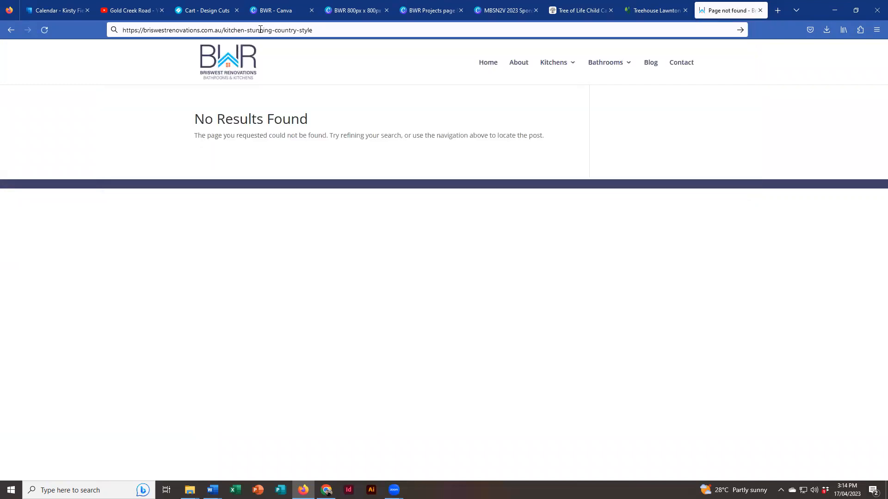
# Copy the introductory paragraph below the Stunning Country Home heading and paste it into the page's Excerpt field in Chrome
pyautogui.scroll(-3, 457, 150)
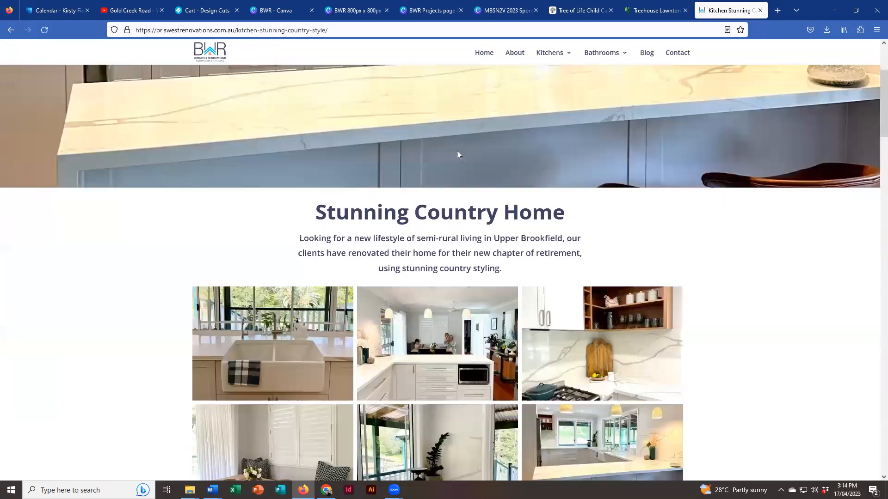
pyautogui.moveTo(507, 272); pyautogui.dragTo(298, 237)
pyautogui.hotkey('ctrl', 'c')
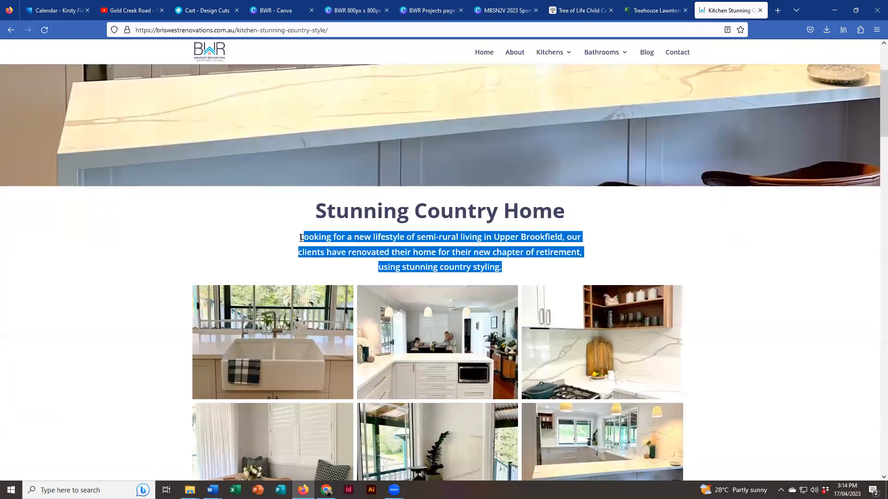
pyautogui.click(326, 490)
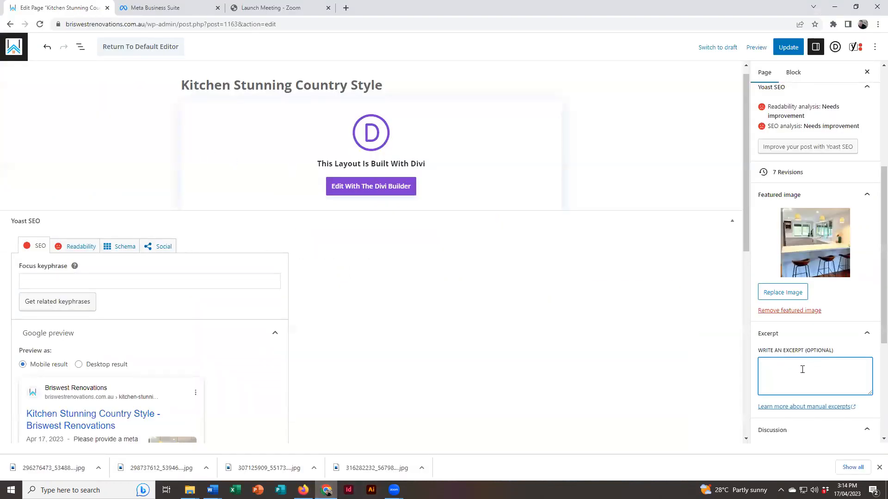
pyautogui.hotkey('ctrl', 'v')
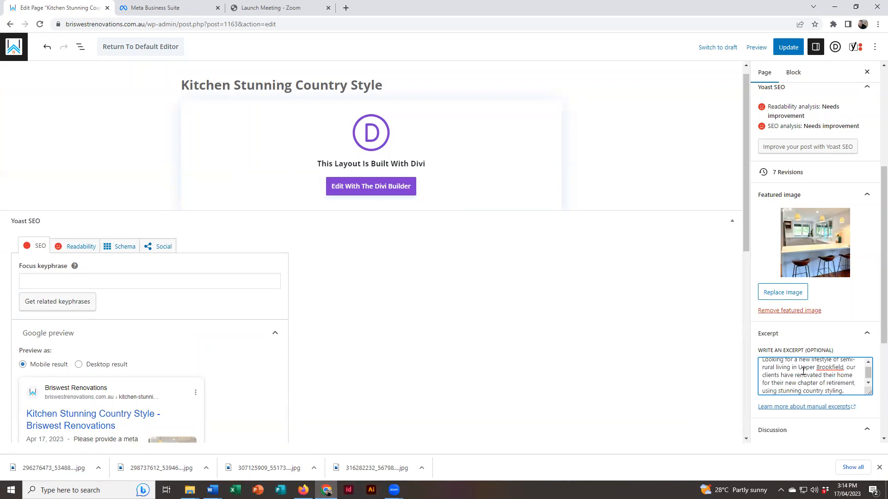
# Copy the whole excerpt text into the Yoast SEO meta description
pyautogui.hotkey('ctrl', 'a')
pyautogui.hotkey('ctrl', 'c')
pyautogui.scroll(-7, 217, 309)
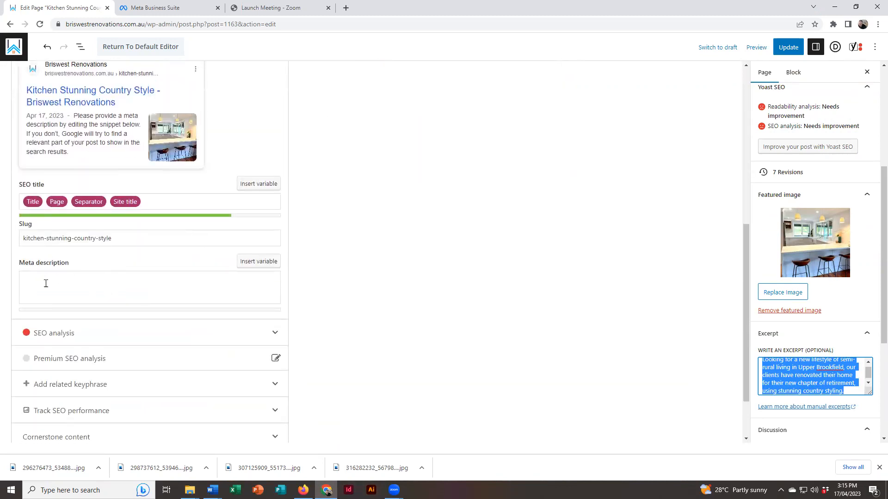
pyautogui.click(45, 283)
pyautogui.hotkey('ctrl', 'v')
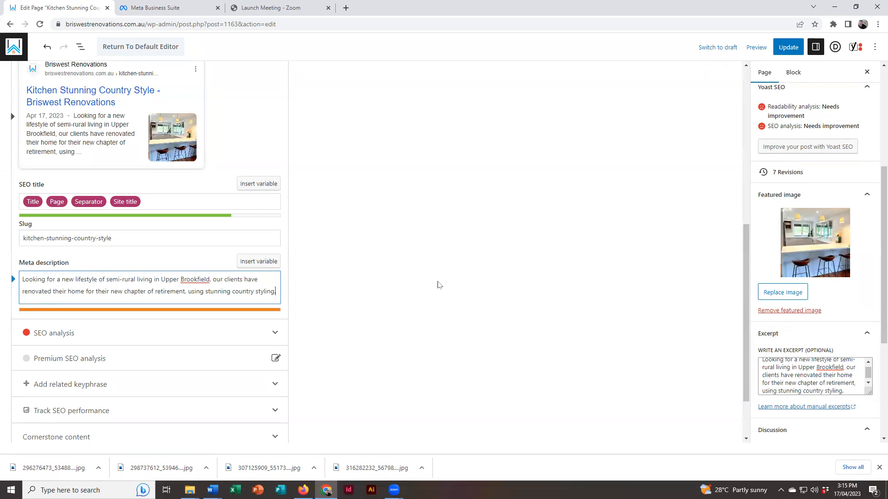
pyautogui.click(802, 375)
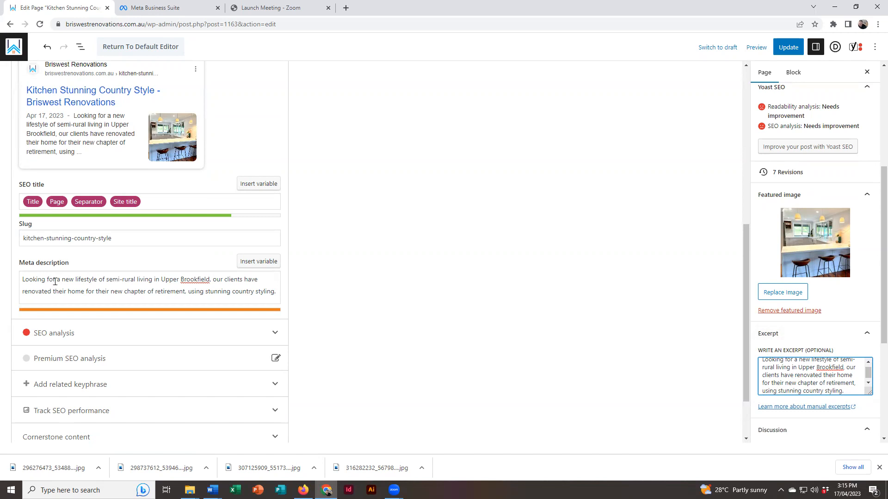
# Change the meta description's opening "Looking for a" to "A" so it begins with "A new lifestyle"
pyautogui.click(124, 280)
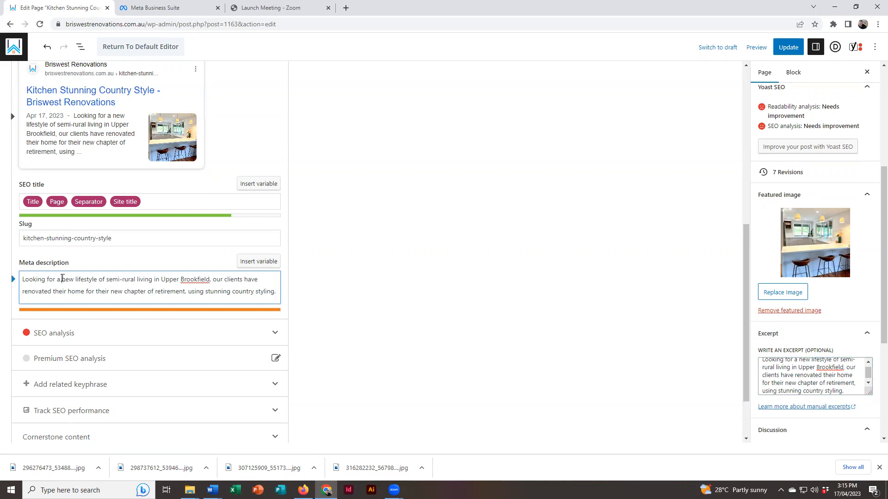
pyautogui.moveTo(62, 279); pyautogui.dragTo(7, 280)
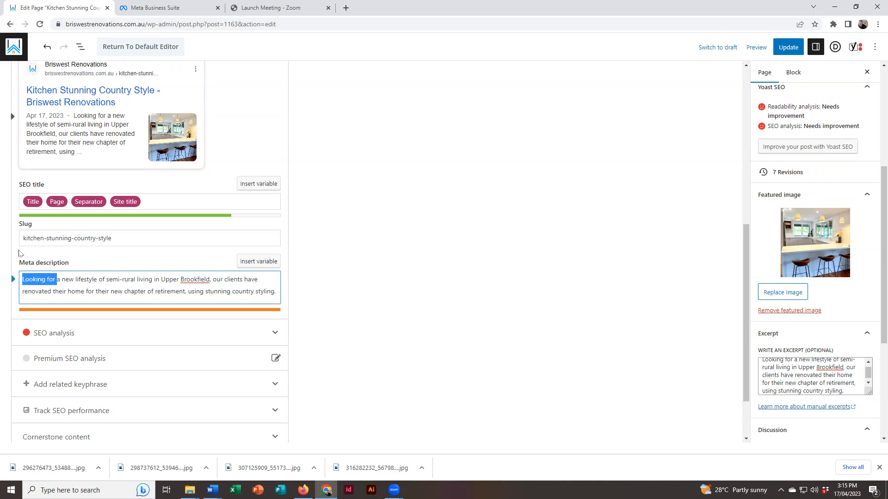
pyautogui.press('BackSpace')
pyautogui.write('A')
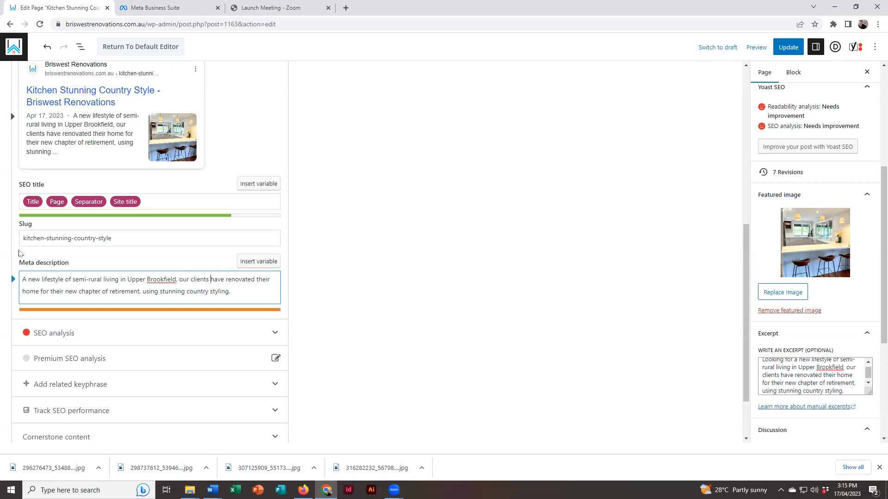
# Reword the meta description's clause after "our clients have" to "started a new chapter of life in retirement"
pyautogui.hotkey('ctrl', 'shift', 'Right')
pyautogui.hotkey('ctrl', 'shift', 'Right')
pyautogui.hotkey('ctrl', 'shift', 'Left')
pyautogui.write('started')
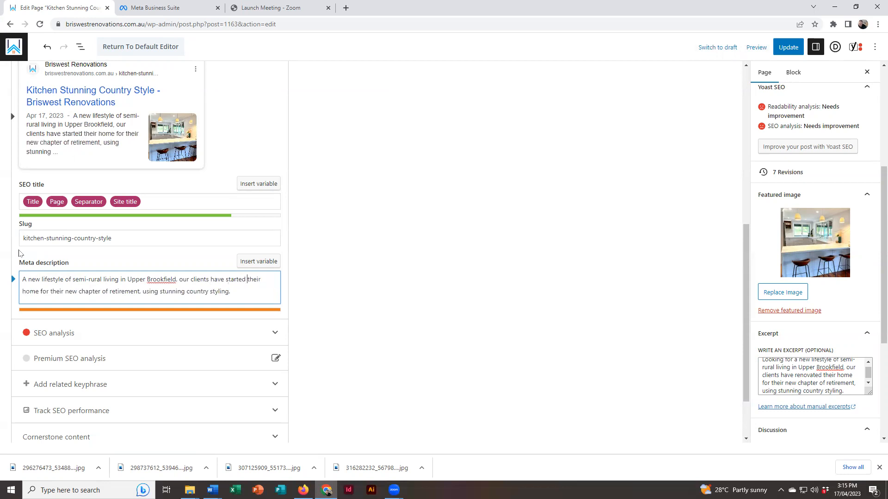
pyautogui.hotkey('ctrl', 'shift', 'Right')
pyautogui.hotkey('ctrl', 'shift', 'Right')
pyautogui.hotkey('ctrl', 'shift', 'Right')
pyautogui.hotkey('ctrl', 'shift', 'Right')
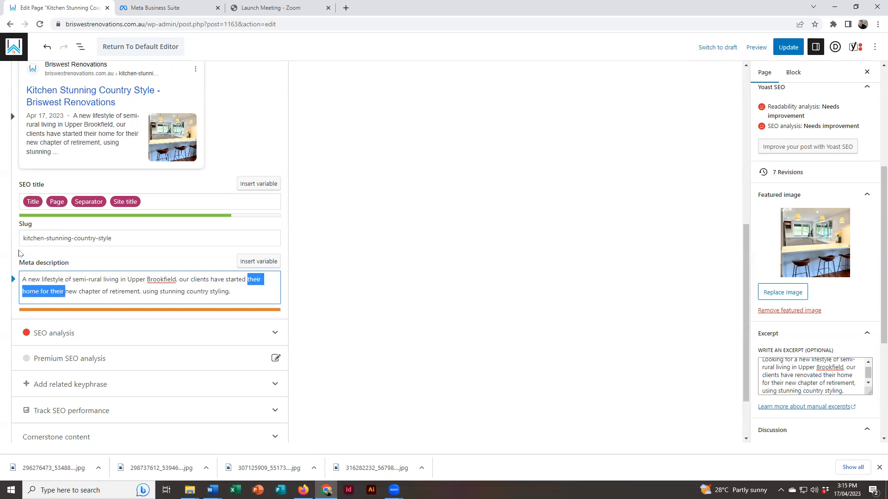
pyautogui.write('a ')
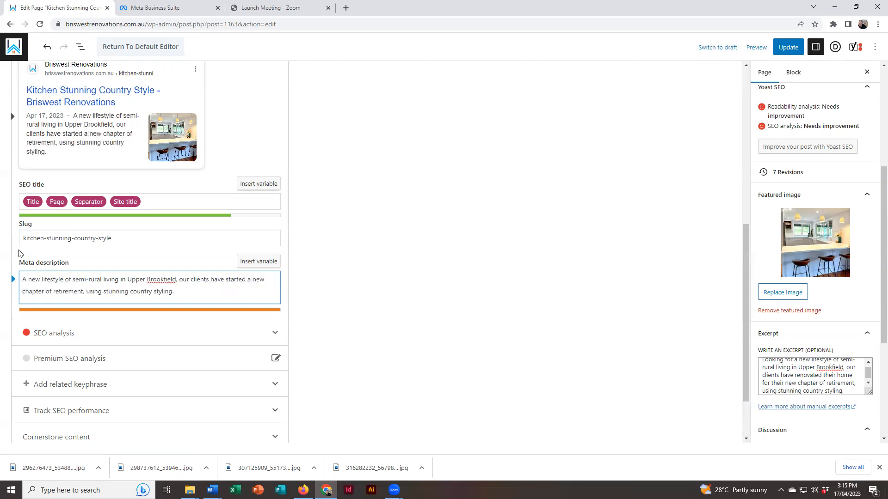
pyautogui.write('life in ')
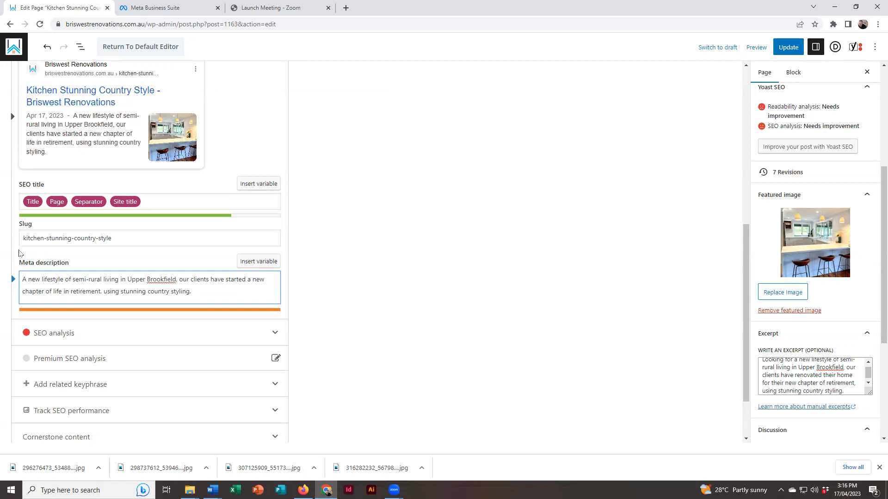
# Replace the comma after "retirement" in the meta description with "with their"
pyautogui.write('a')
pyautogui.press('BackSpace')
pyautogui.press('BackSpace')
pyautogui.press('BackSpace')
pyautogui.write('with their')
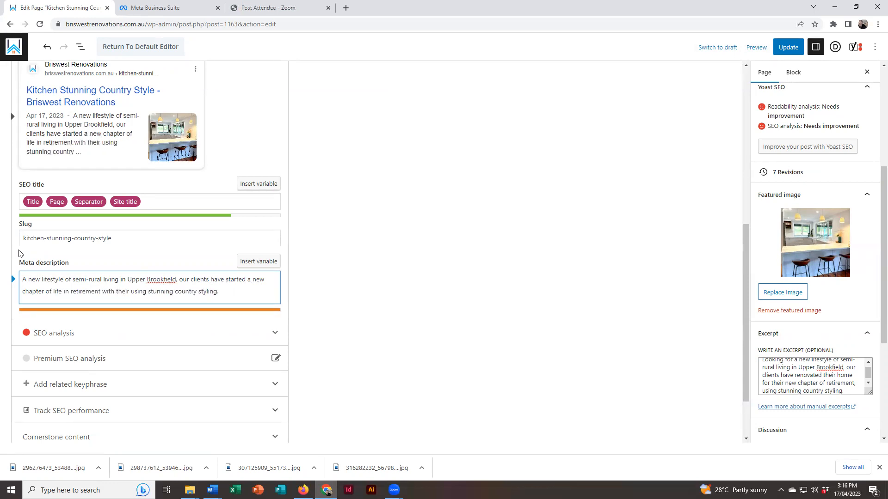
# Remove "using" and change "styling" to "styled kitchen, bathroom, laundry renovation" at the end of the meta description
pyautogui.hotkey('ctrl', 'shift', 'Right')
pyautogui.hotkey('ctrl', 'shift', 'Right')
pyautogui.hotkey('ctrl', 'shift', 'Left')
pyautogui.press('Delete')
pyautogui.press('BackSpace')
pyautogui.press('BackSpace')
pyautogui.press('BackSpace')
pyautogui.write('ed kitchen')
pyautogui.press('Right')
pyautogui.write('bathroom, laundry renovation')
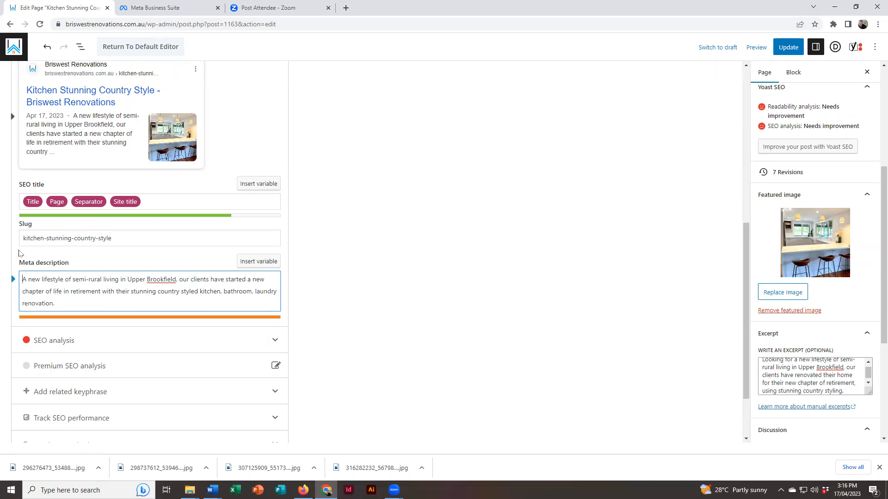
# Remove "A new lifestyle of" from the meta description and capitalise its new first word as "Semi-rural"
pyautogui.hotkey('ctrl', 'shift', 'Left')
pyautogui.hotkey('ctrl', 'shift', 'Left')
pyautogui.hotkey('ctrl', 'shift', 'Left')
pyautogui.hotkey('ctrl', 'shift', 'Left')
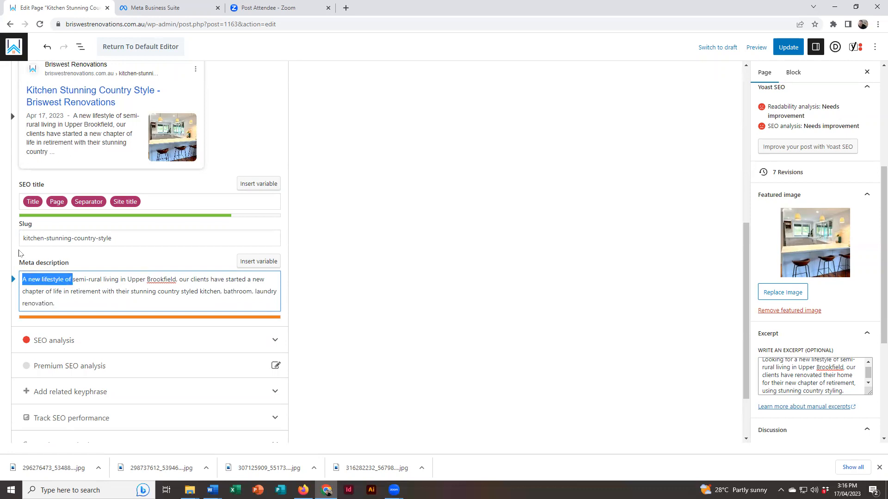
pyautogui.press('BackSpace')
pyautogui.press('Delete')
pyautogui.write('S')
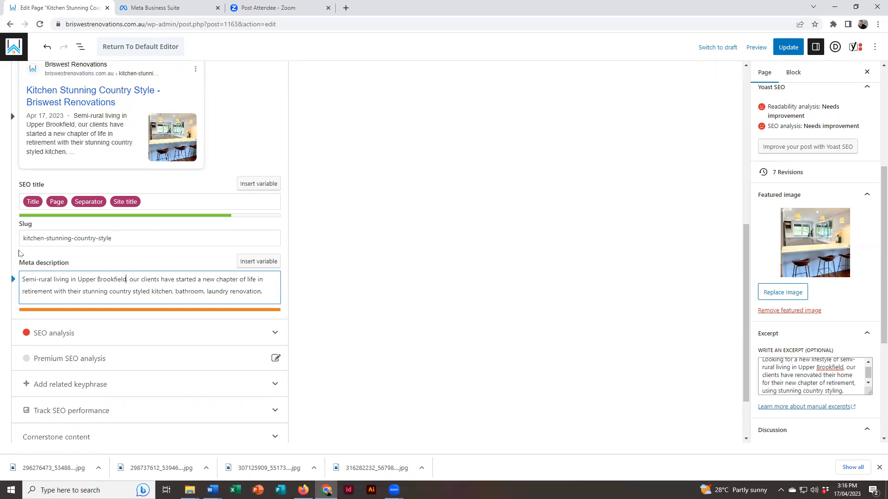
# Delete ", our clients have started a new chapter of life in retirement" from the meta description
pyautogui.hotkey('ctrl', 'shift', 'Right')
pyautogui.hotkey('ctrl', 'shift', 'Right')
pyautogui.hotkey('ctrl', 'shift', 'Right')
pyautogui.hotkey('ctrl', 'shift', 'Right')
pyautogui.hotkey('ctrl', 'shift', 'Right')
pyautogui.hotkey('ctrl', 'shift', 'Right')
pyautogui.hotkey('ctrl', 'shift', 'Right')
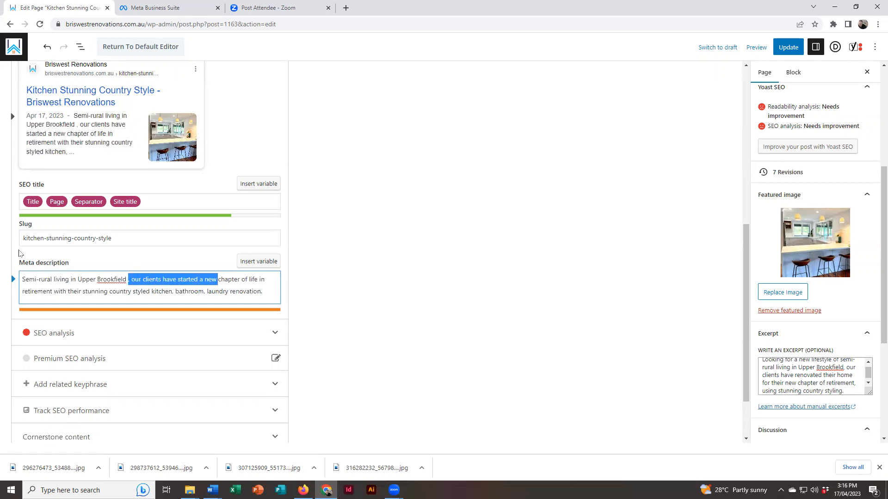
pyautogui.hotkey('ctrl', 'shift', 'Right')
pyautogui.hotkey('ctrl', 'shift', 'Right')
pyautogui.hotkey('ctrl', 'shift', 'Right')
pyautogui.hotkey('ctrl', 'shift', 'Right')
pyautogui.hotkey('ctrl', 'shift', 'Right')
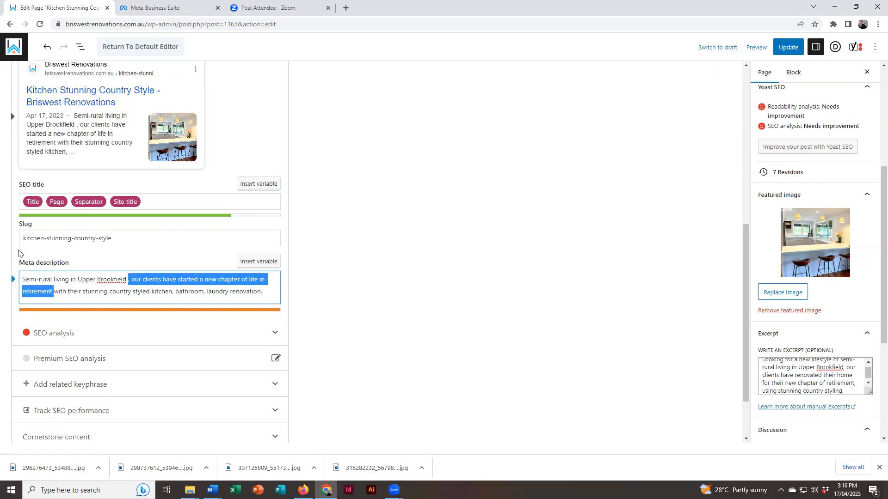
pyautogui.press('BackSpace')
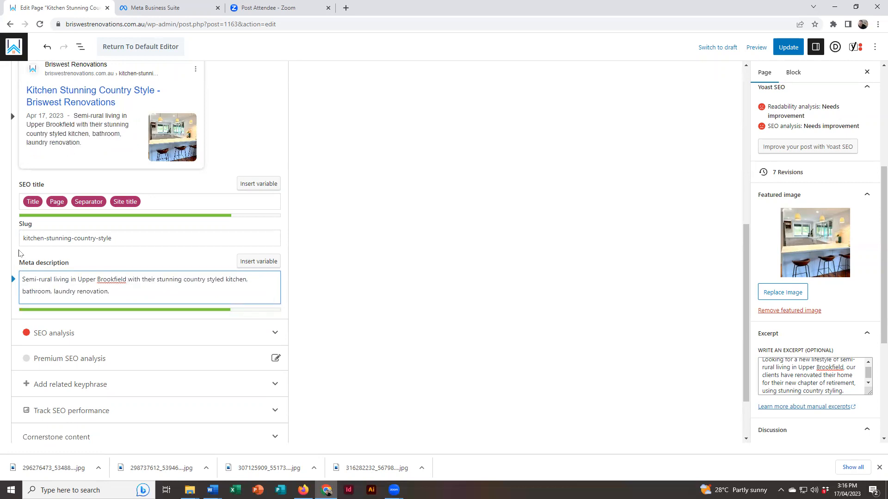
# Change "their" to "this" before "stunning" in the meta description
pyautogui.press('Delete')
pyautogui.press('Delete')
pyautogui.press('Delete')
pyautogui.press('Delete')
pyautogui.press('Delete')
pyautogui.write('this stu')
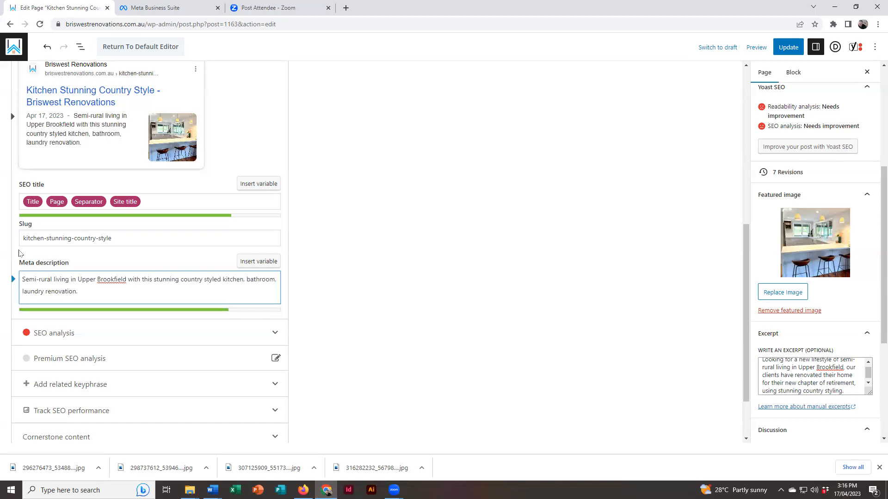
# Insert "new Briswest Renovation project - a" between "stunning" and "country styled" in the meta description
pyautogui.write('nning new ')
pyautogui.write('Briswest R')
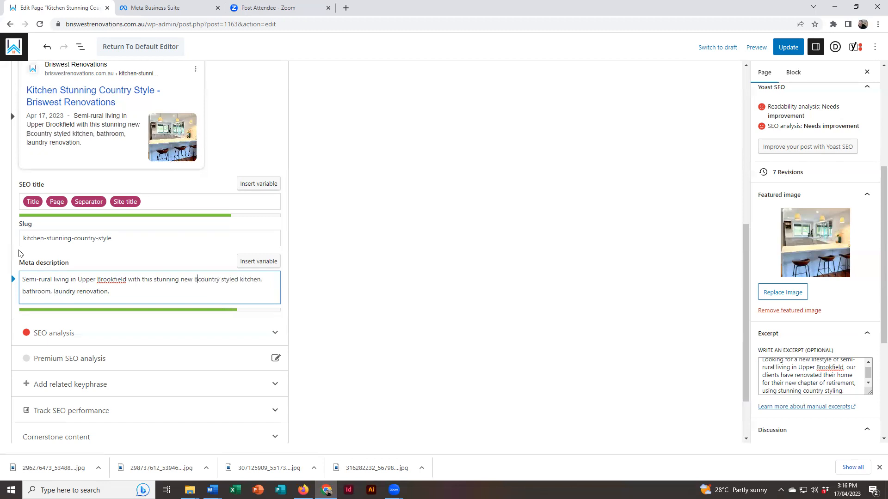
pyautogui.write('enovation')
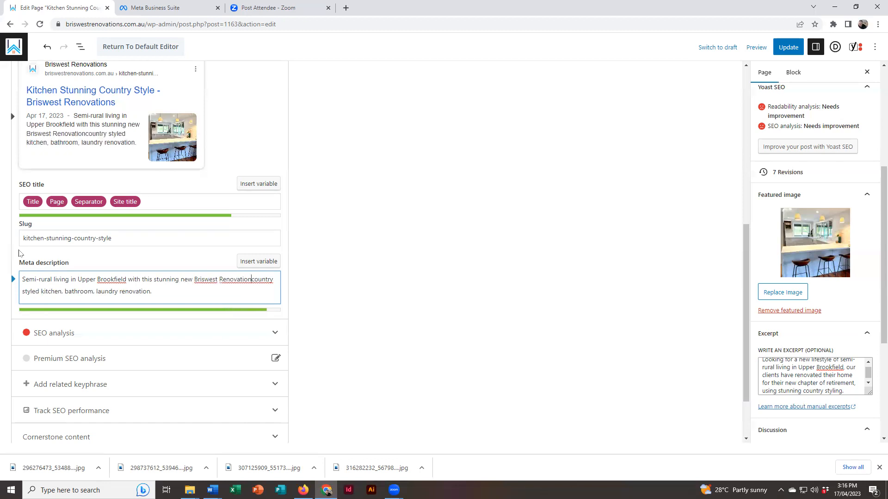
pyautogui.write(' project ')
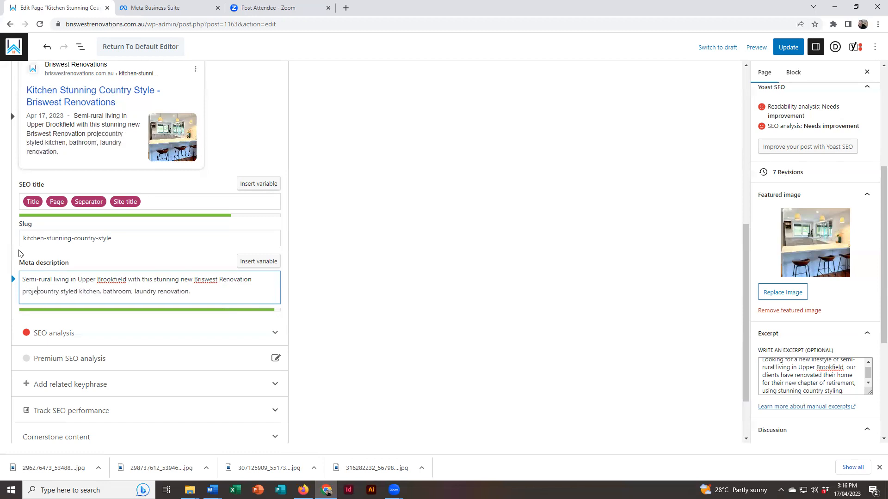
pyautogui.write('- a c')
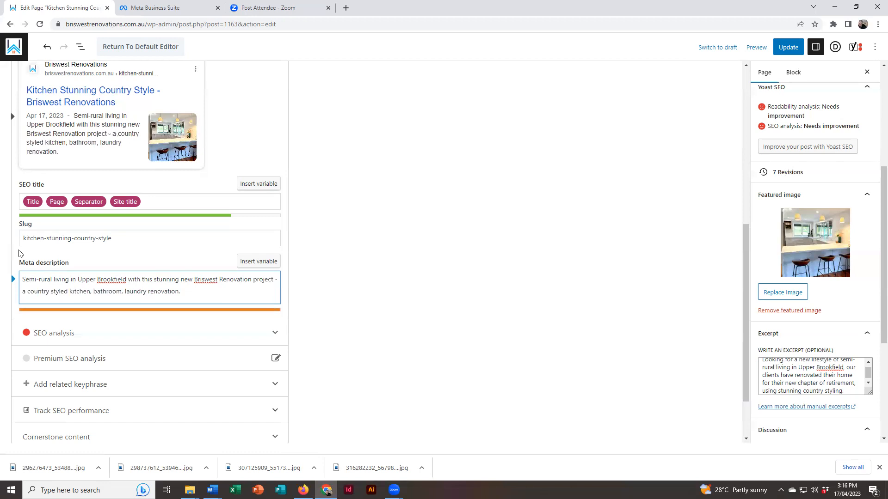
# Delete "a country styled" from the meta description and join "bathroom" and "laundry" with "&" instead of a comma
pyautogui.hotkey('ctrl', 'shift', 'Right')
pyautogui.hotkey('ctrl', 'shift', 'Right')
pyautogui.hotkey('ctrl', 'shift', 'Right')
pyautogui.press('BackSpace')
pyautogui.hotkey('ctrl', 'Left')
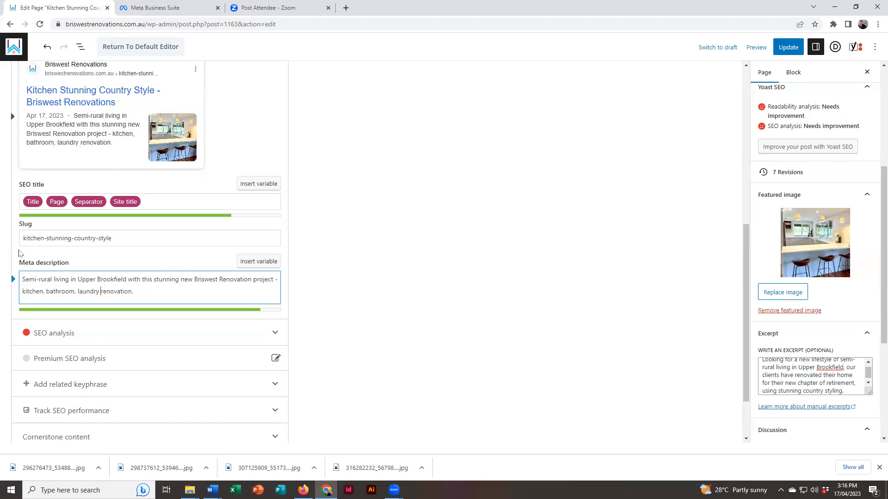
pyautogui.press('BackSpace')
pyautogui.press('BackSpace')
pyautogui.write('&')
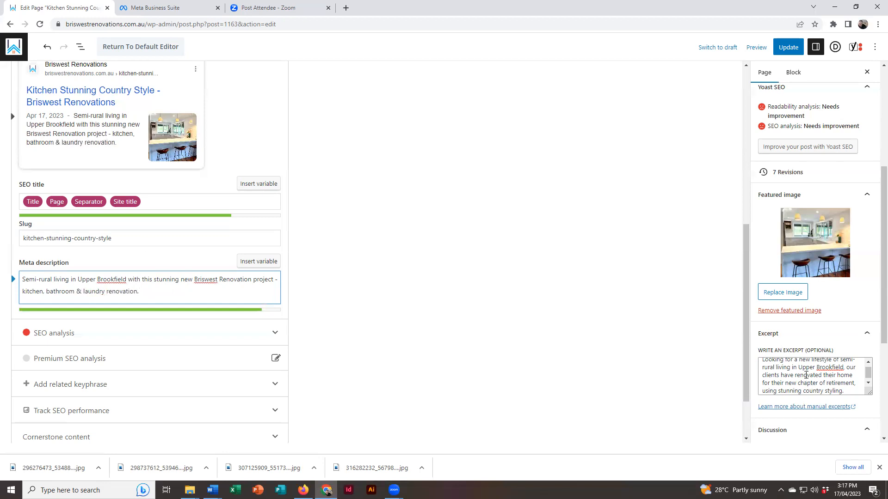
# Extend the end of the page excerpt after "styling" with "in a kitchen, bathroom & laundry renovations."
pyautogui.scroll(1, 805, 374)
pyautogui.scroll(-1, 806, 371)
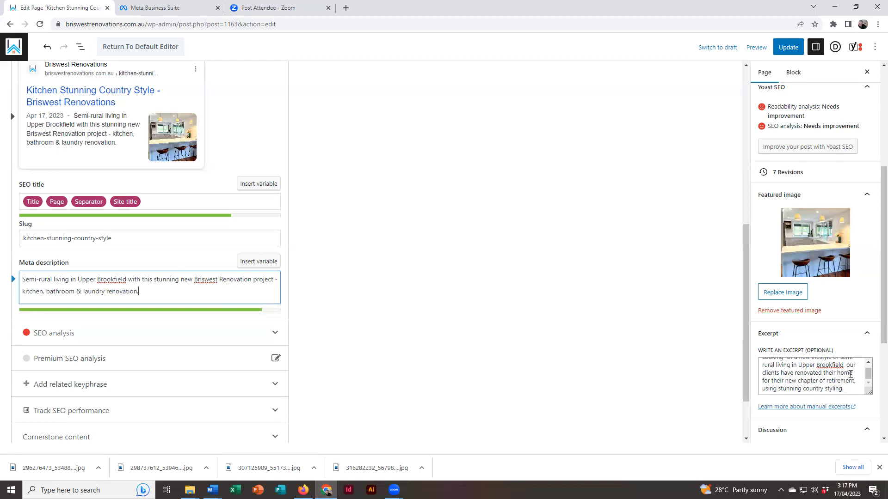
pyautogui.scroll(-2, 852, 381)
pyautogui.click(864, 300)
pyautogui.press('BackSpace')
pyautogui.write('in a')
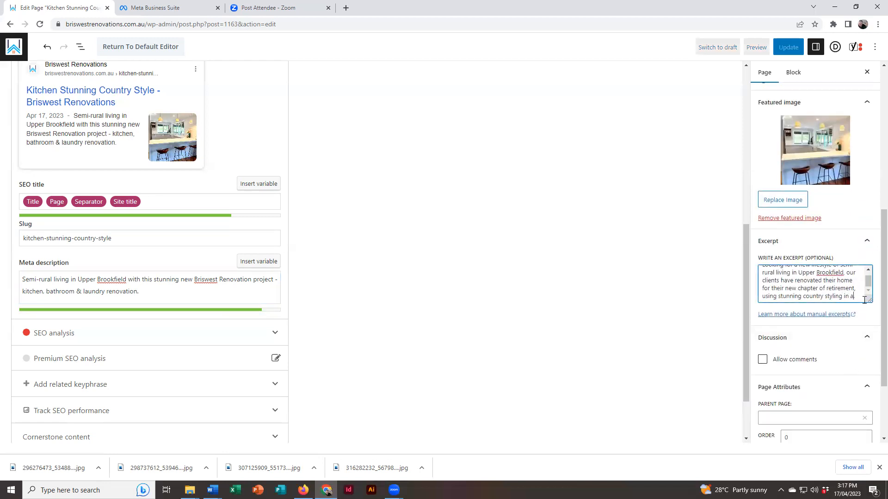
pyautogui.write(' kitchen, ')
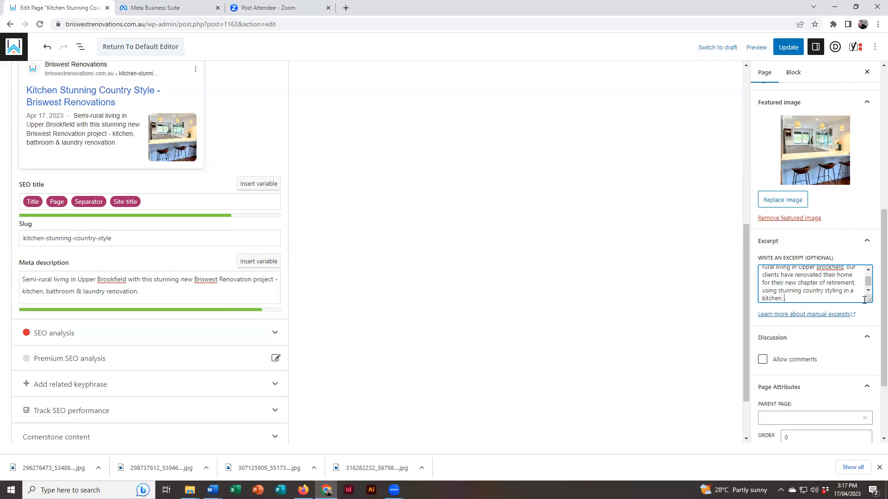
pyautogui.write('bathroom & laundry renovations')
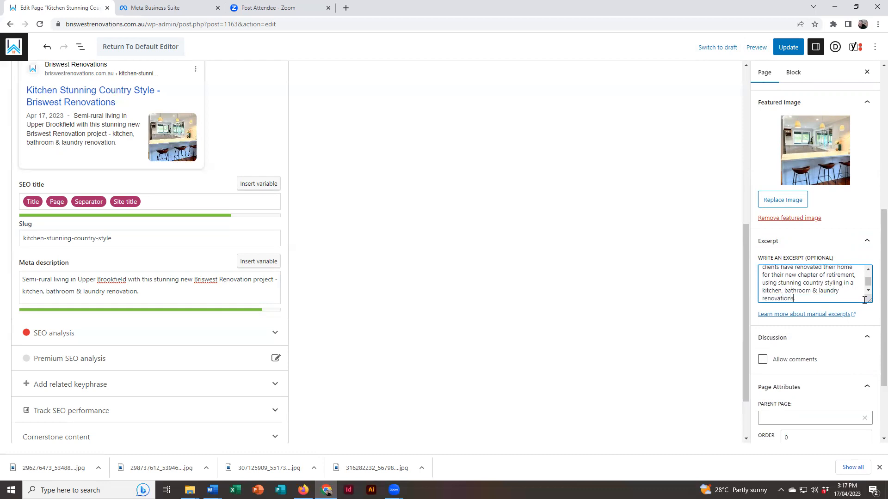
pyautogui.write('.')
# Set the Yoast SEO focus keyphrase to "country style"
pyautogui.scroll(3, 273, 224)
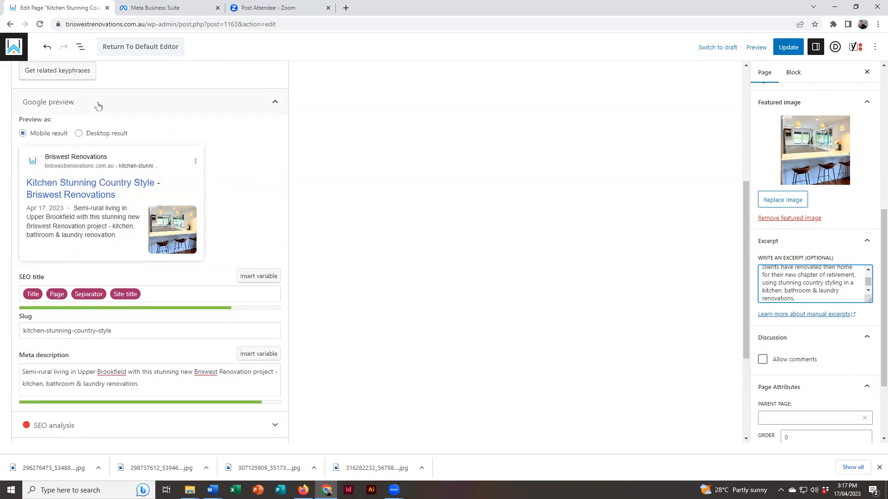
pyautogui.scroll(3, 112, 127)
pyautogui.click(35, 187)
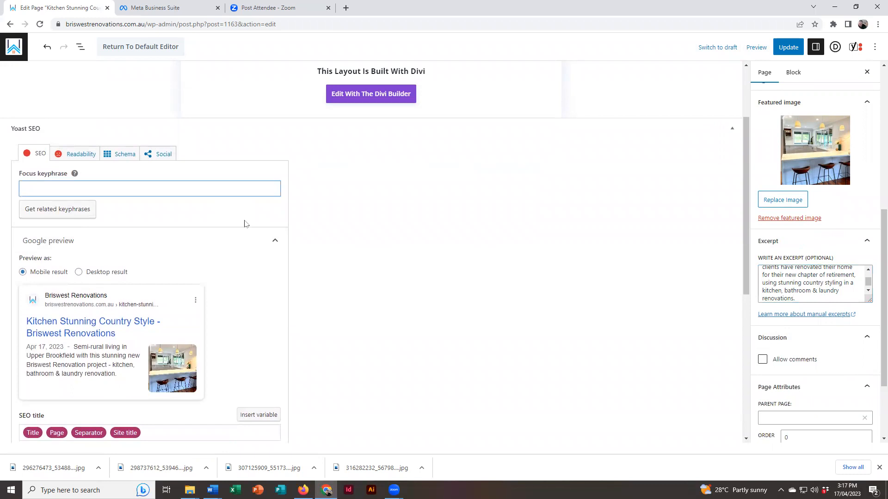
pyautogui.write('country style')
pyautogui.press('Tab')
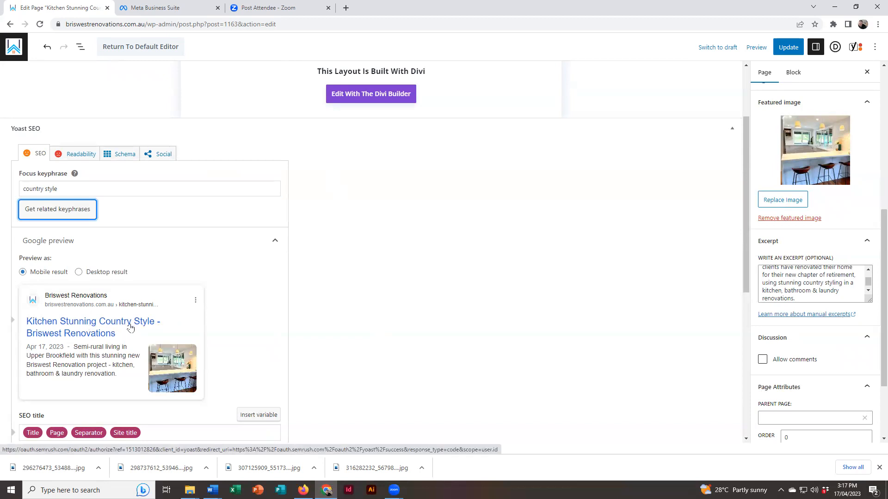
# Replace "stunning new" with "country style" in front of "Briswest Renovation project" in the meta description
pyautogui.scroll(2, 311, 248)
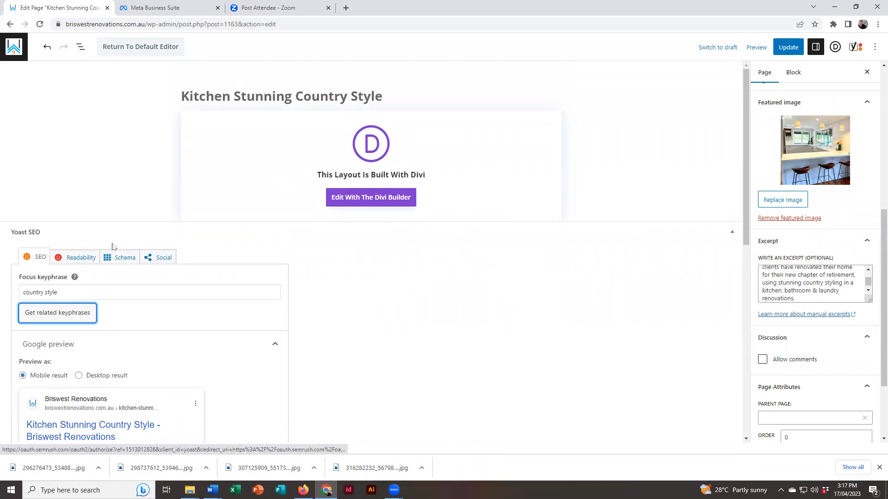
pyautogui.scroll(-5, 116, 259)
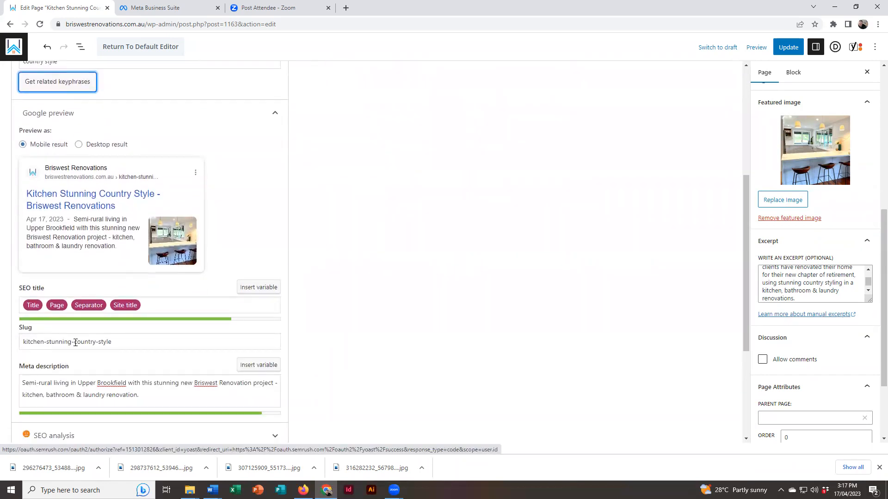
pyautogui.moveTo(23, 342); pyautogui.dragTo(121, 342)
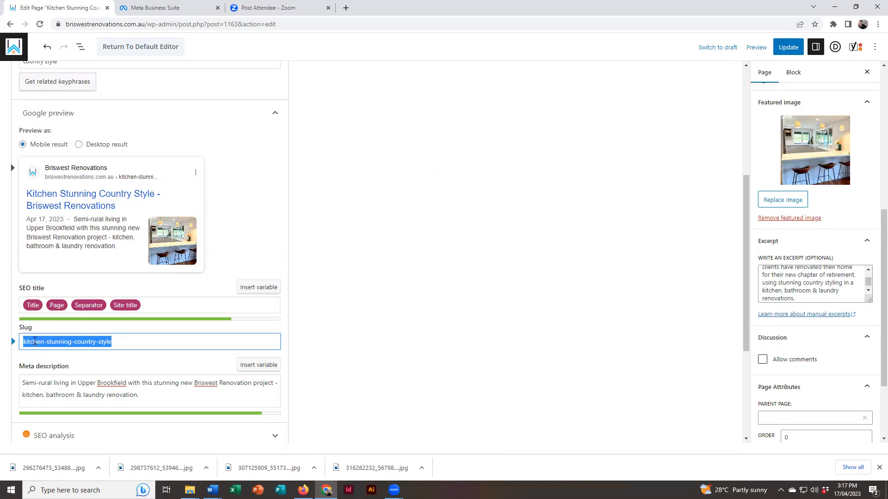
pyautogui.click(127, 345)
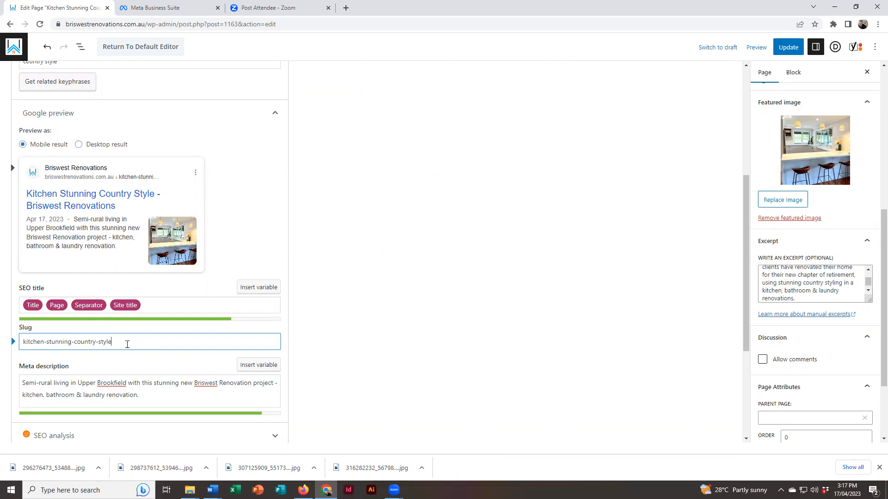
pyautogui.click(156, 394)
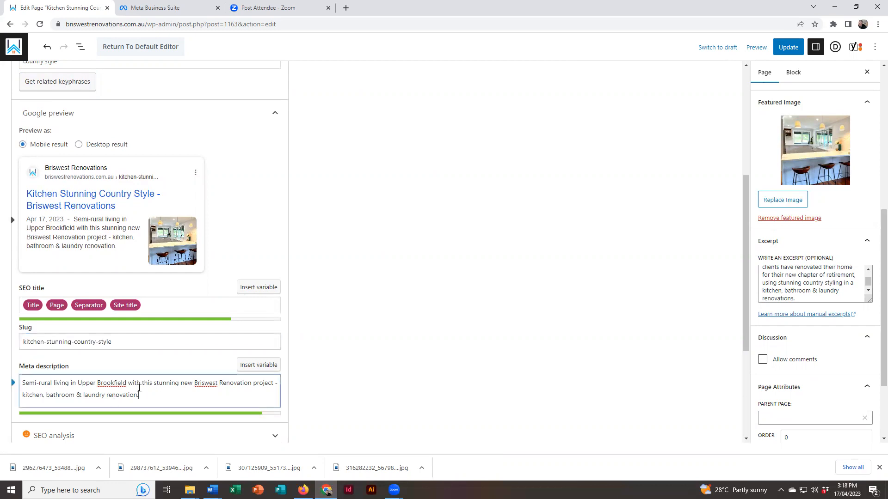
pyautogui.doubleClick(166, 383)
pyautogui.write('country style')
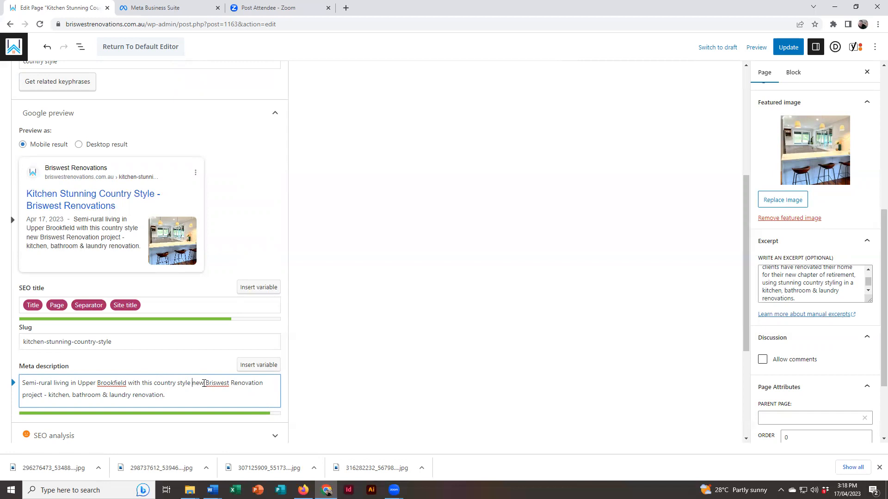
pyautogui.doubleClick(197, 383)
pyautogui.press('BackSpace')
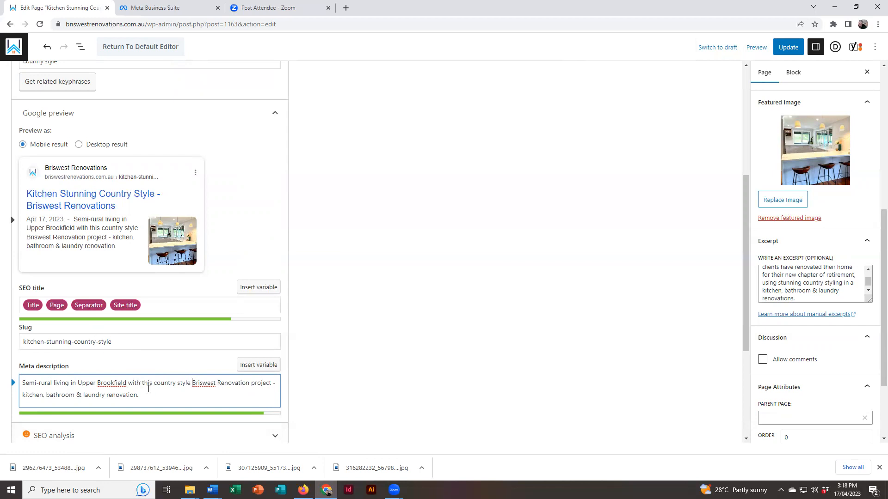
# Append "-country-style" to the alt text of featured image BWR-kitchen-renovation-UB-Country.png and update the page
pyautogui.scroll(2, 246, 135)
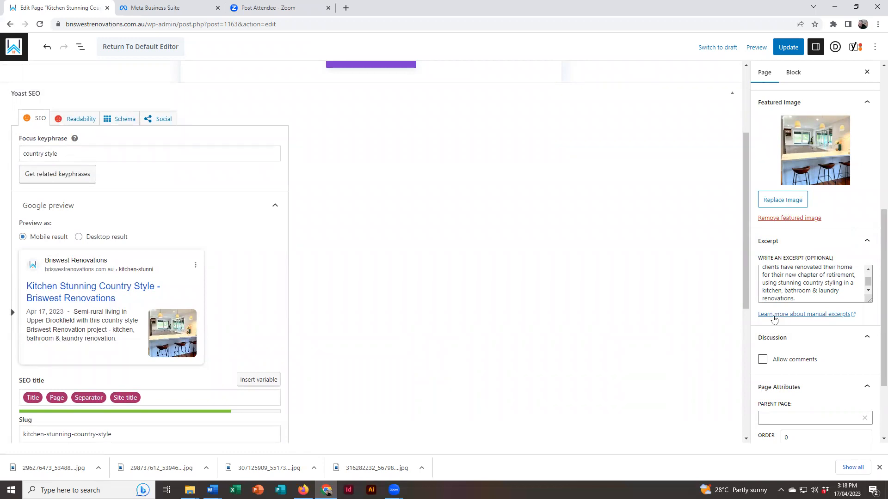
pyautogui.scroll(1, 825, 171)
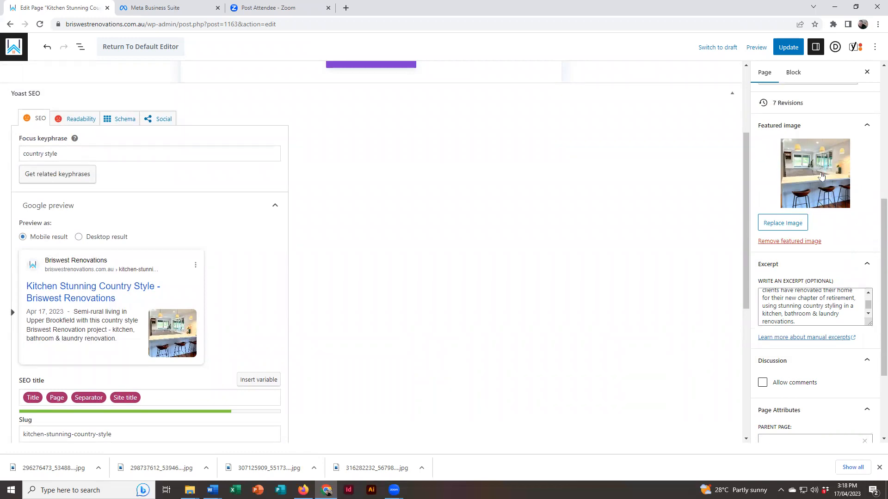
pyautogui.click(810, 205)
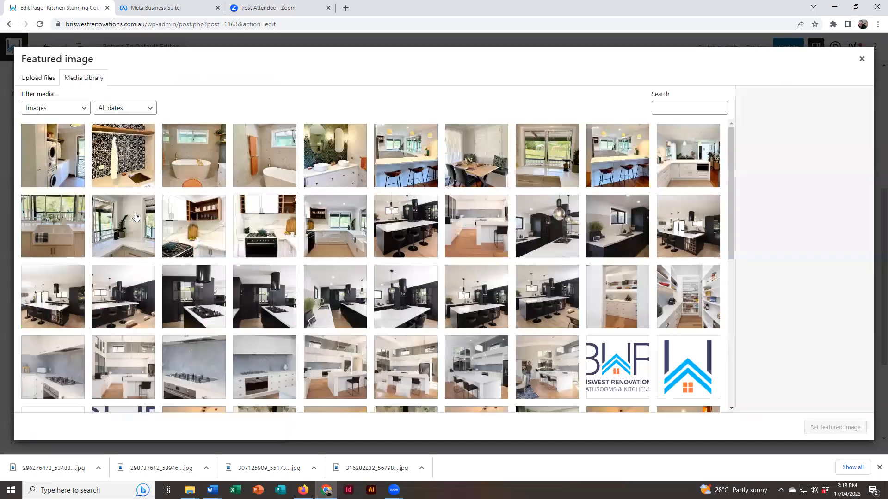
pyautogui.click(402, 159)
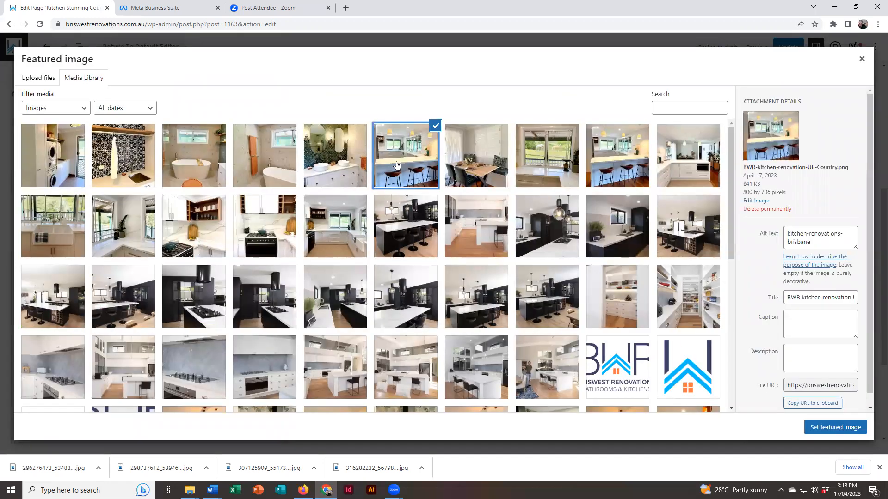
pyautogui.click(818, 242)
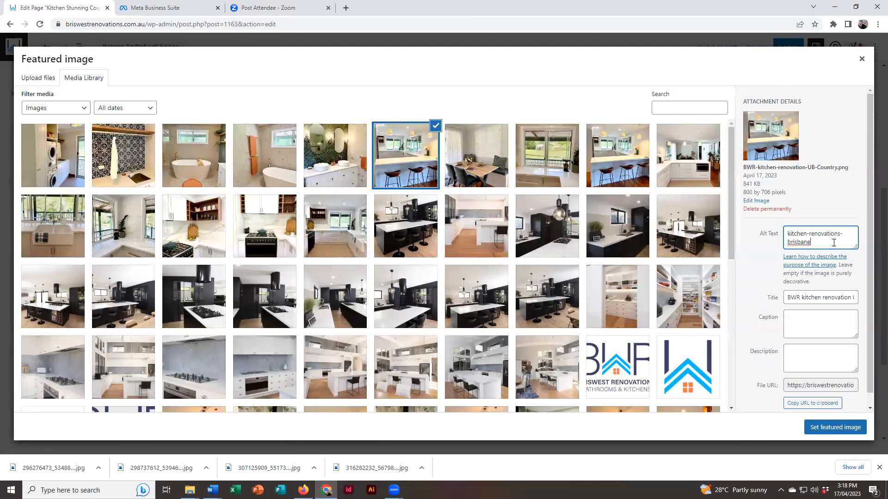
pyautogui.write('-country-style')
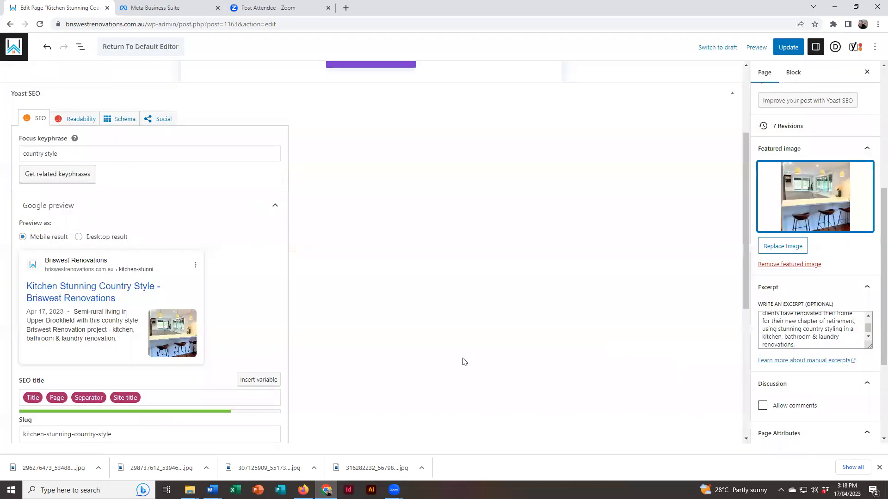
pyautogui.click(832, 430)
pyautogui.click(788, 47)
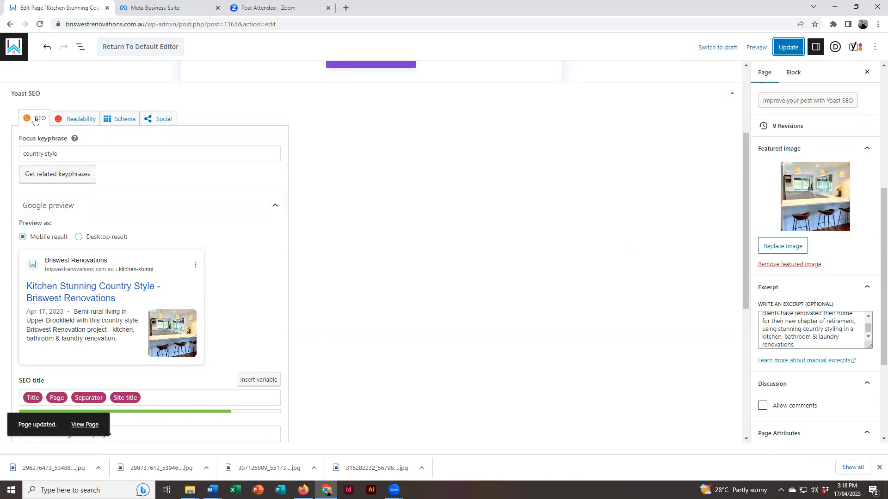
# Examine the Yoast SEO analysis for the keyphrase "country style", including its problems, suggested improvements and good results
pyautogui.scroll(-6, 236, 224)
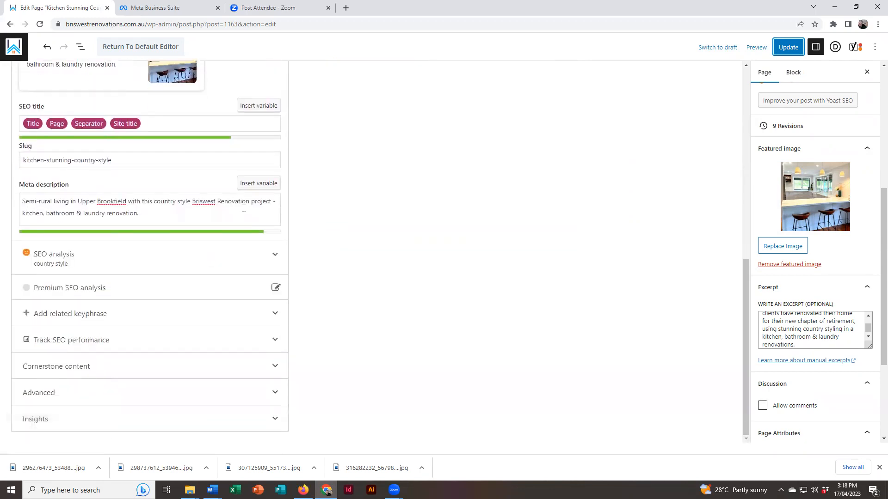
pyautogui.scroll(6, 242, 254)
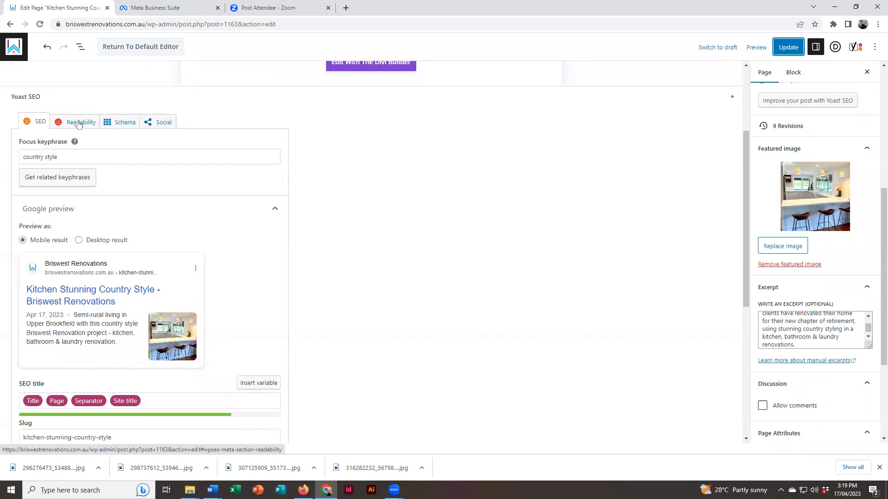
pyautogui.scroll(-3, 199, 184)
pyautogui.scroll(-3, 221, 180)
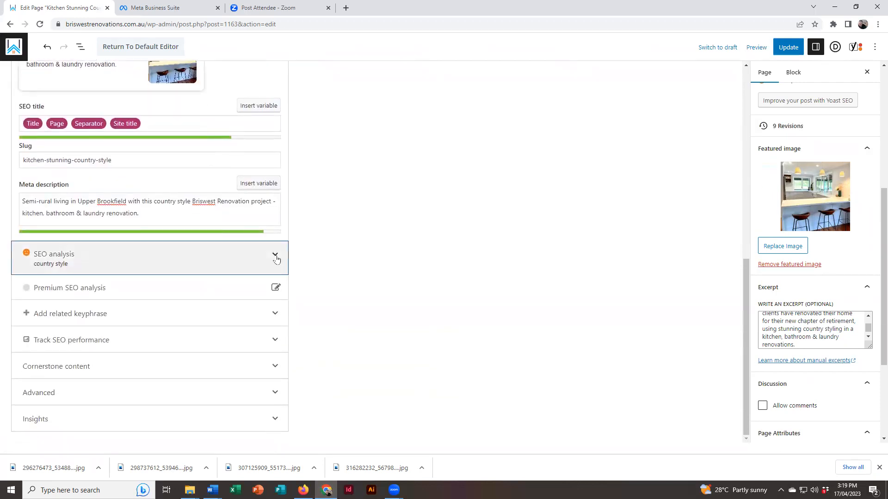
pyautogui.click(276, 259)
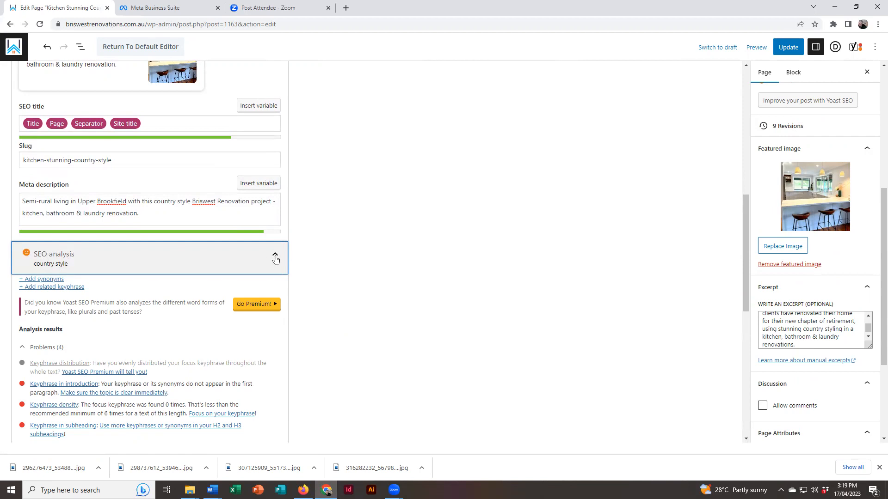
pyautogui.scroll(-3, 242, 251)
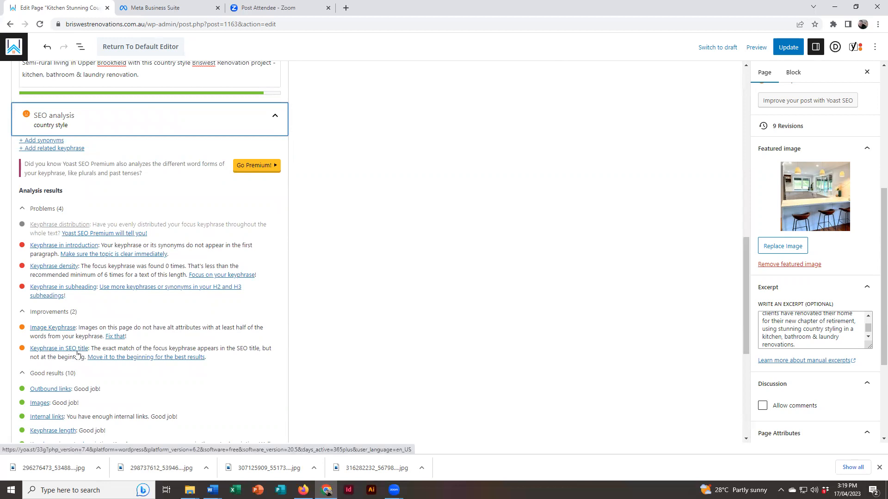
pyautogui.scroll(10, 180, 347)
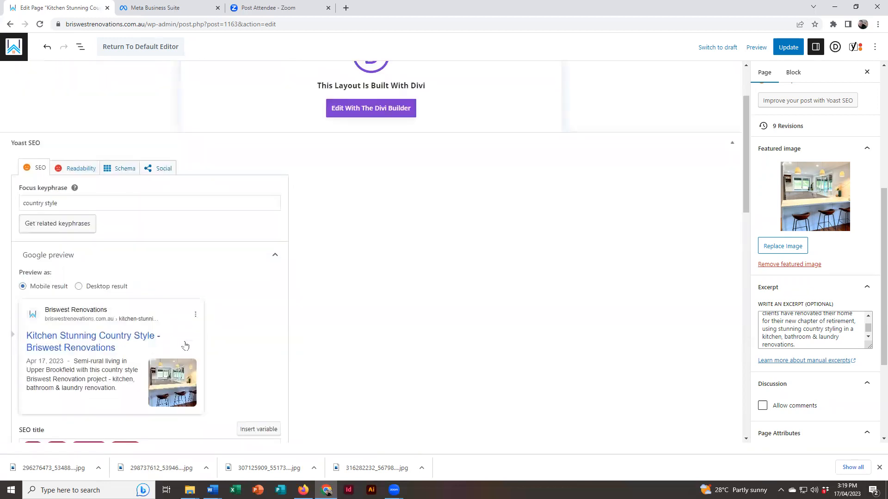
pyautogui.scroll(2, 185, 346)
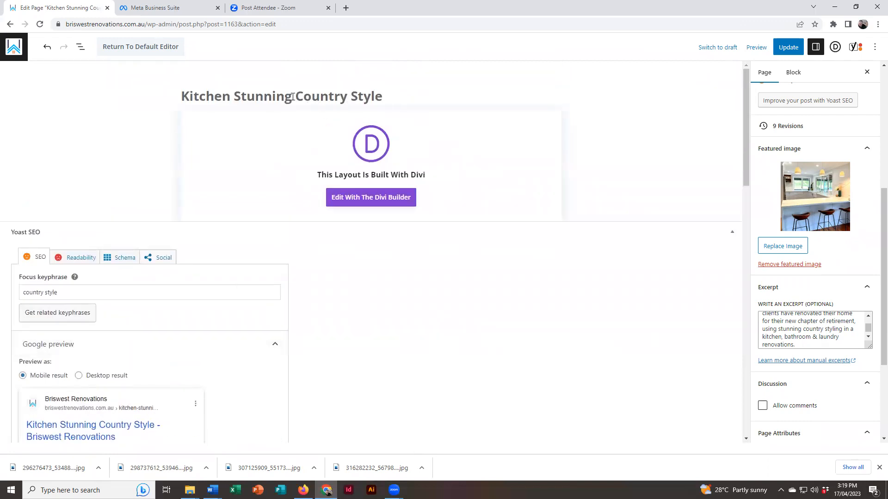
pyautogui.scroll(-3, 416, 272)
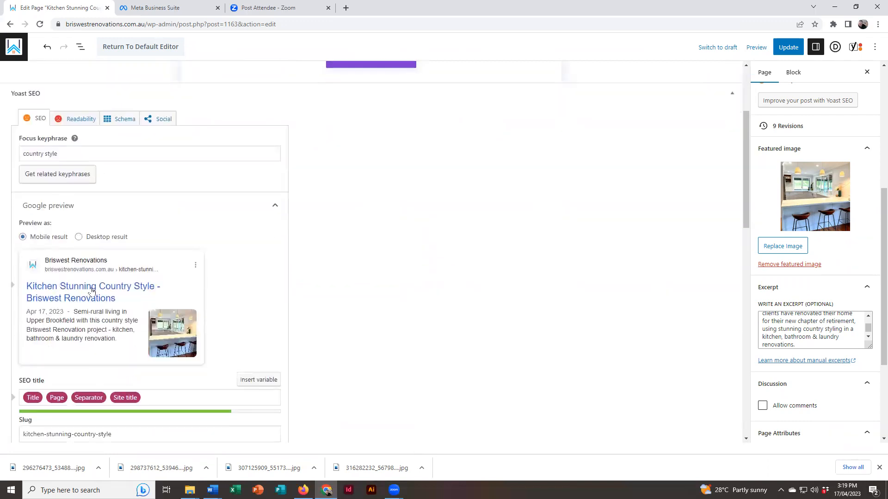
pyautogui.scroll(-9, 123, 292)
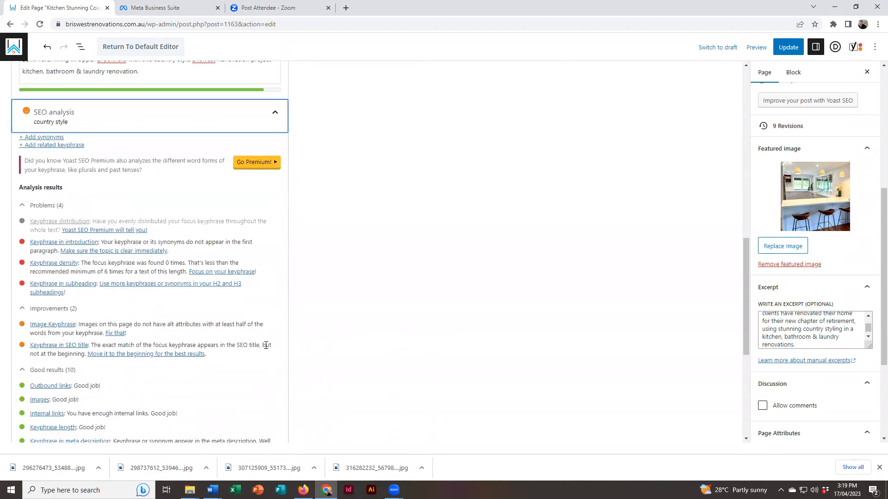
pyautogui.moveTo(261, 345); pyautogui.dragTo(82, 350)
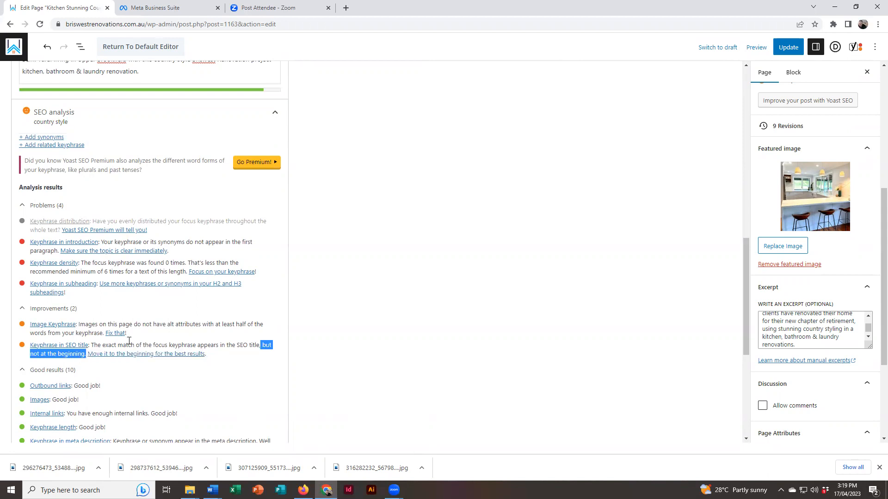
pyautogui.click(207, 363)
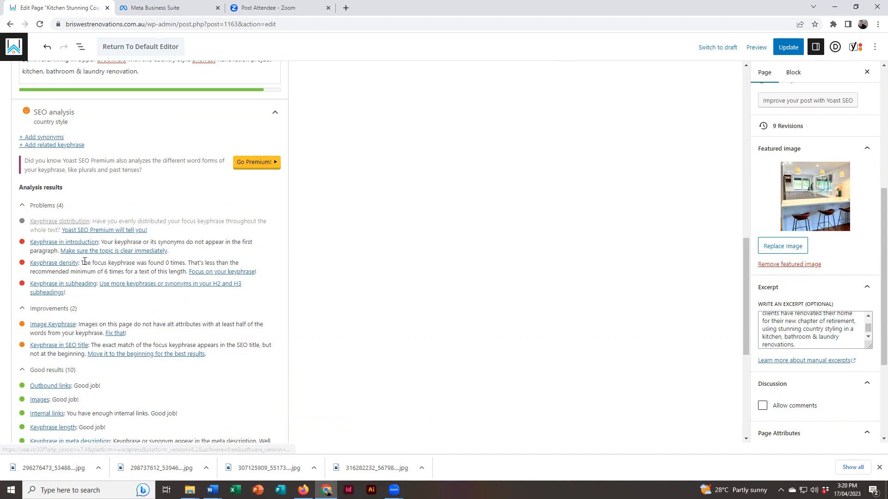
pyautogui.scroll(-4, 90, 243)
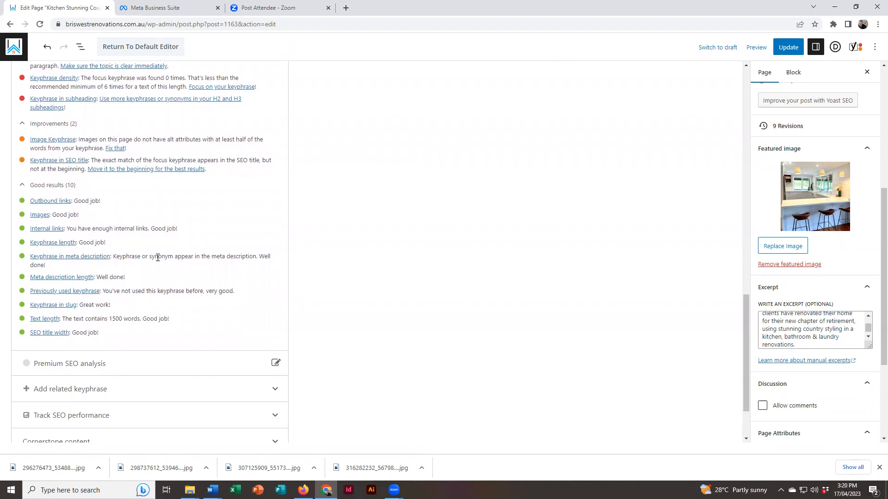
pyautogui.scroll(4, 158, 258)
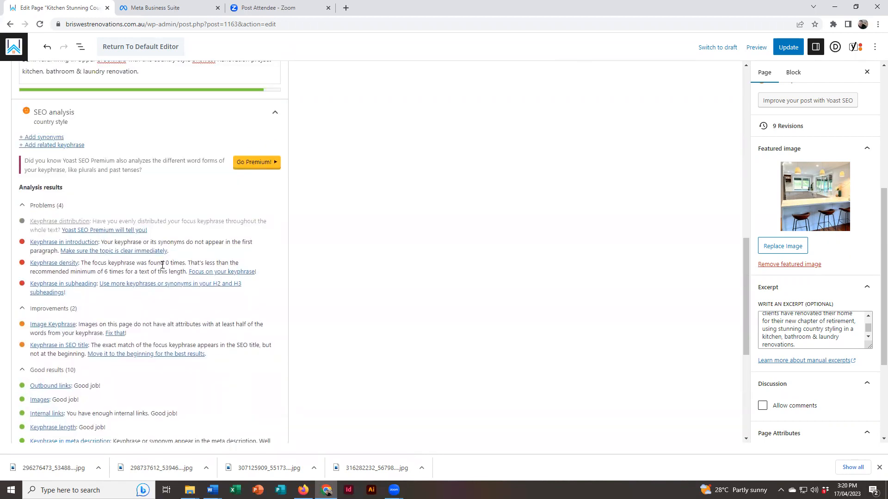
pyautogui.scroll(10, 162, 265)
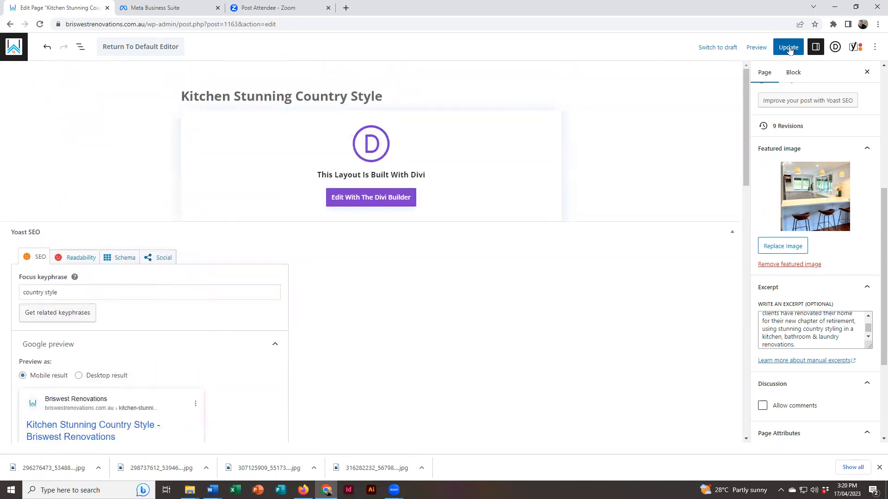
# Update the page and reopen Kitchen Stunning Country Style from the Pages list for editing with Divi
pyautogui.scroll(4, 770, 126)
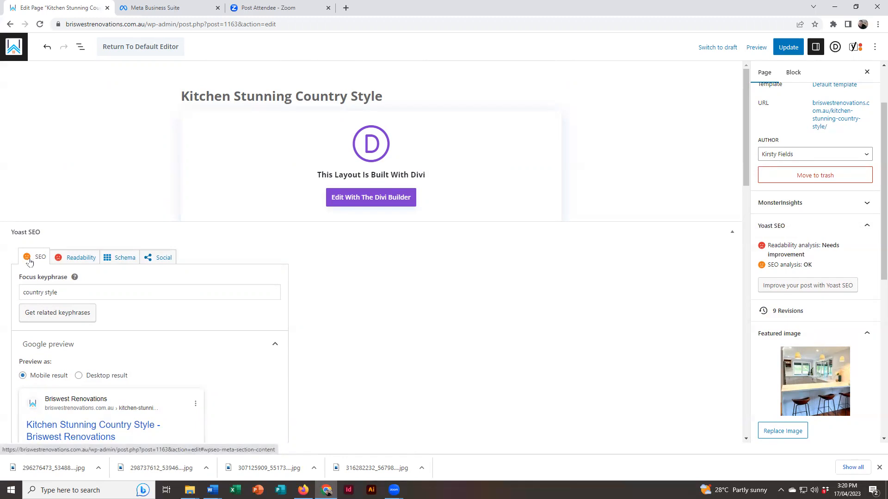
pyautogui.scroll(2, 830, 187)
pyautogui.click(797, 48)
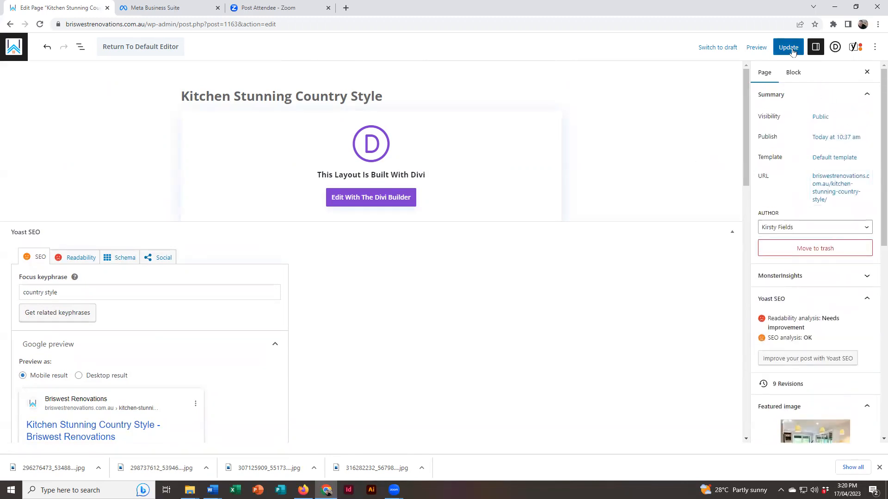
pyautogui.click(14, 51)
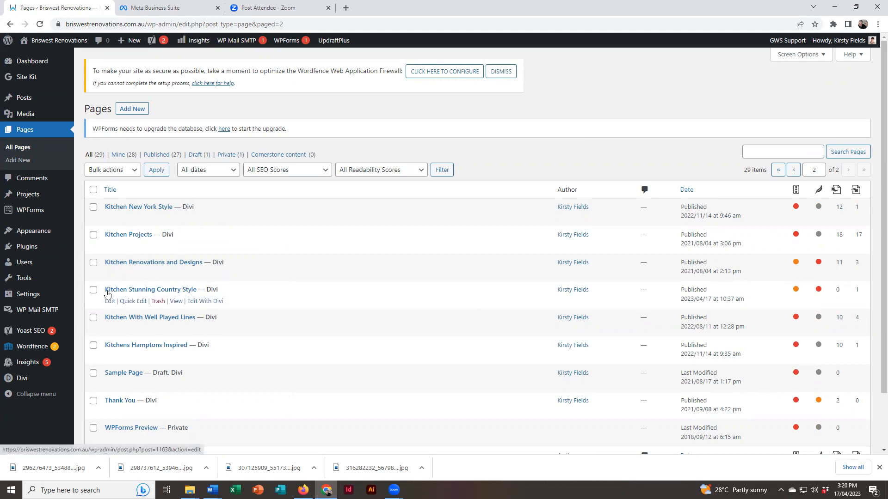
pyautogui.click(205, 301)
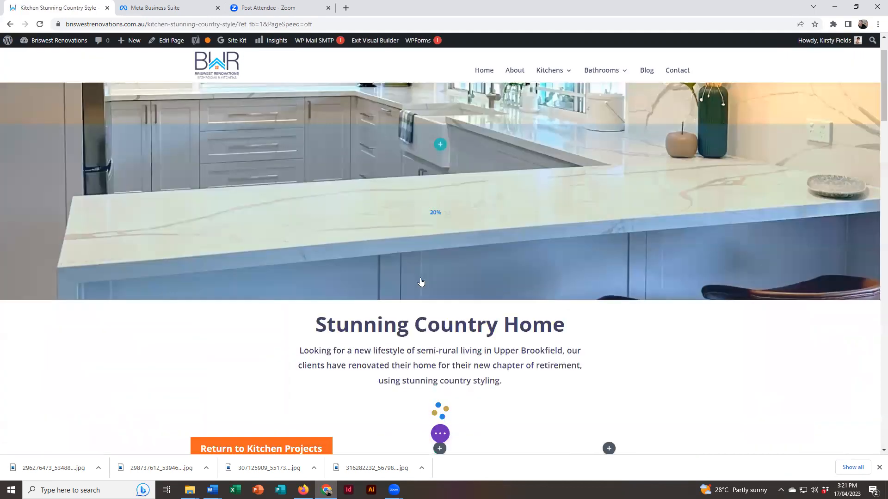
# Review the page's photo gallery, renovation details and project description in the visual builder
pyautogui.scroll(-6, 420, 283)
pyautogui.scroll(-7, 155, 277)
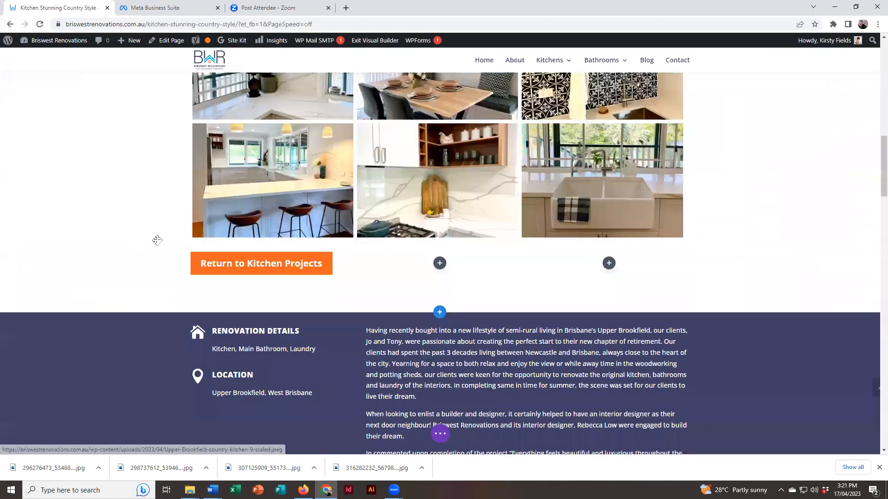
pyautogui.scroll(-3, 426, 171)
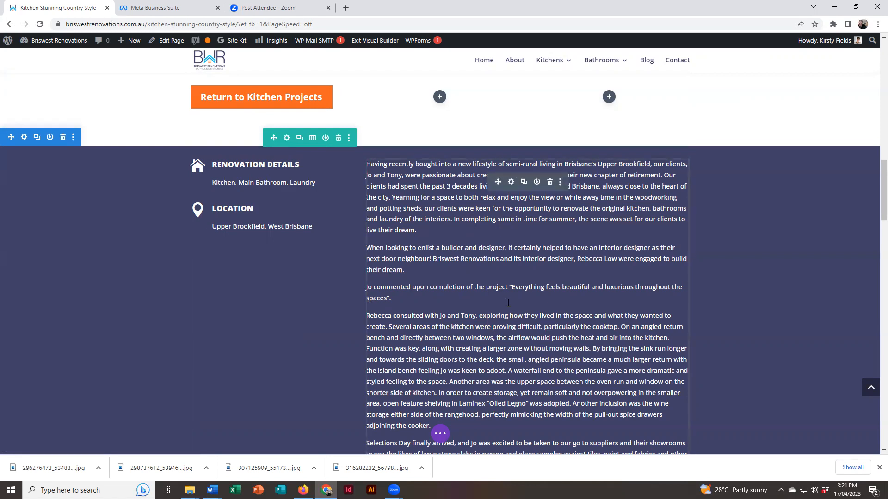
pyautogui.scroll(-5, 467, 280)
pyautogui.scroll(-1, 466, 280)
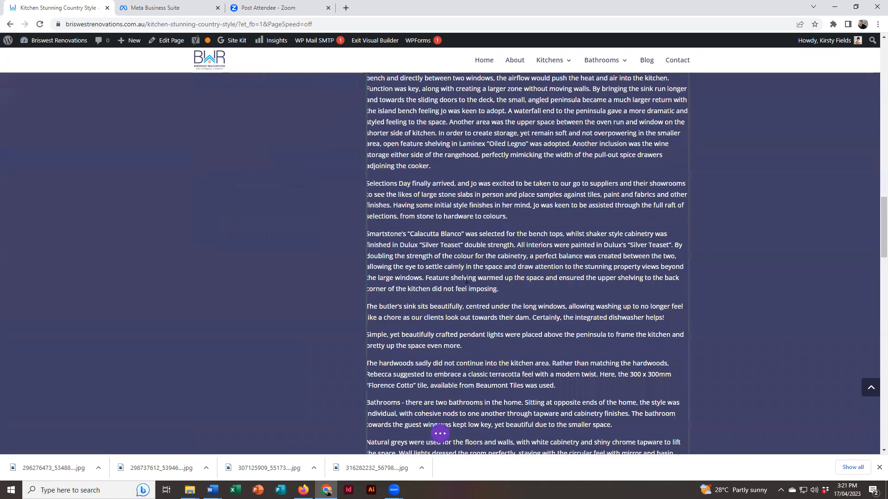
pyautogui.scroll(-5, 467, 279)
pyautogui.scroll(-3, 466, 279)
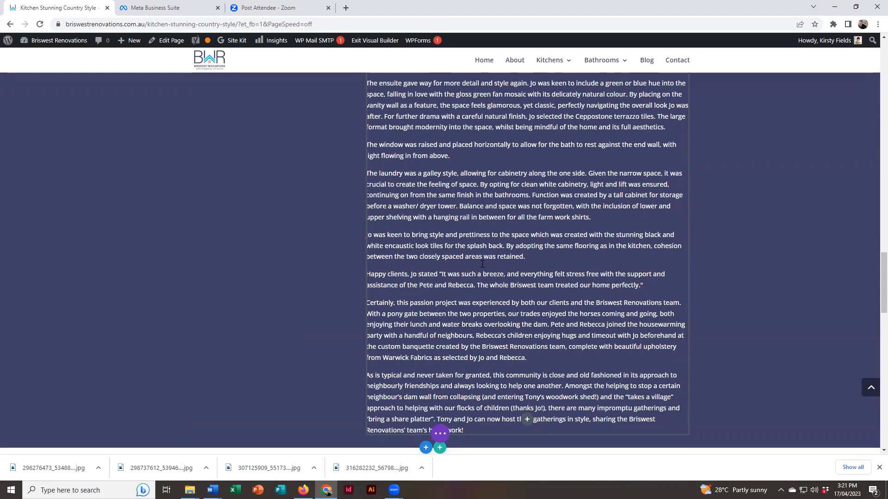
pyautogui.scroll(15, 483, 264)
pyautogui.scroll(4, 486, 266)
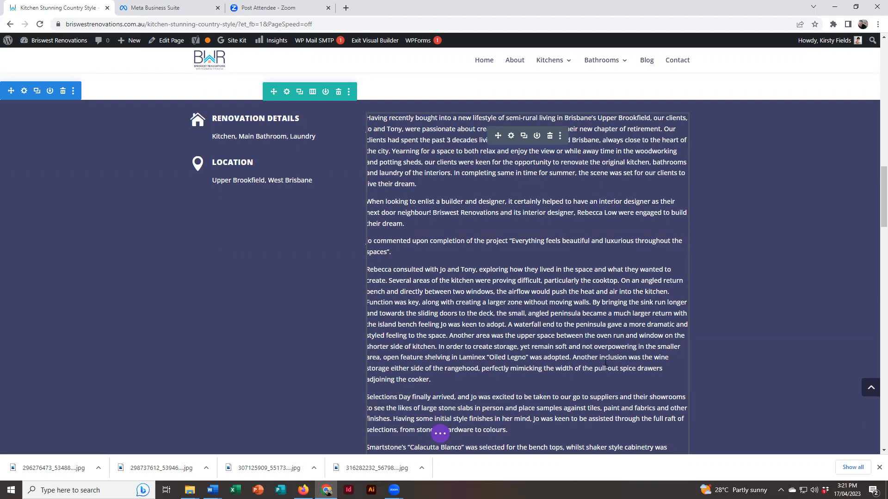
# Save the Divi layout and exit the visual builder to the live page
pyautogui.click(442, 436)
pyautogui.click(854, 435)
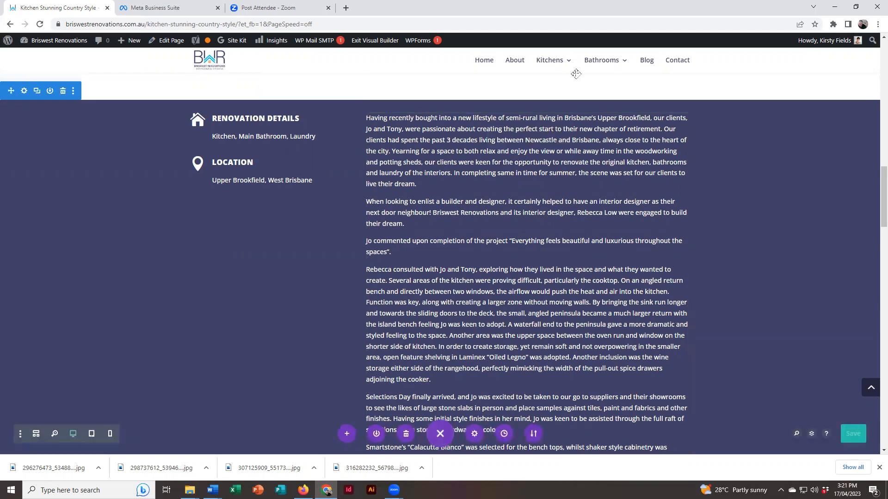
pyautogui.click(368, 41)
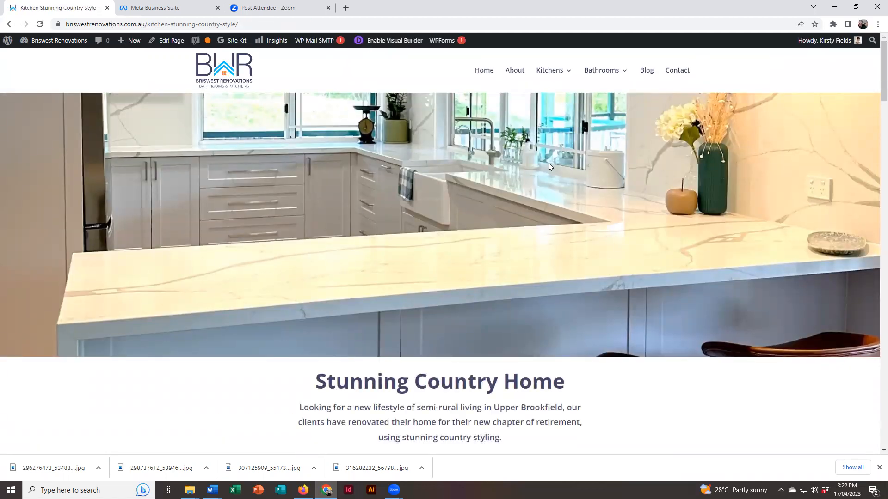
# Check the live Kitchen Stunning Country Style page from its heading and gallery down to the end of the project description
pyautogui.scroll(-4, 467, 163)
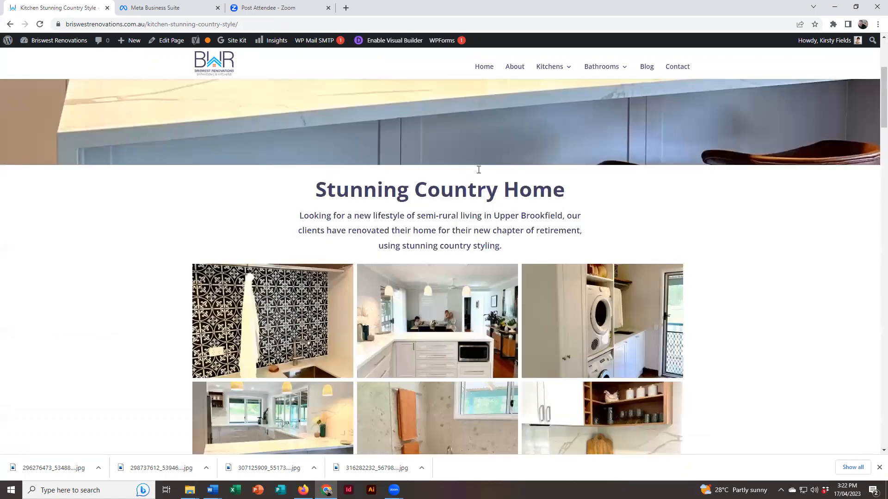
pyautogui.scroll(-4, 462, 206)
pyautogui.scroll(-7, 366, 258)
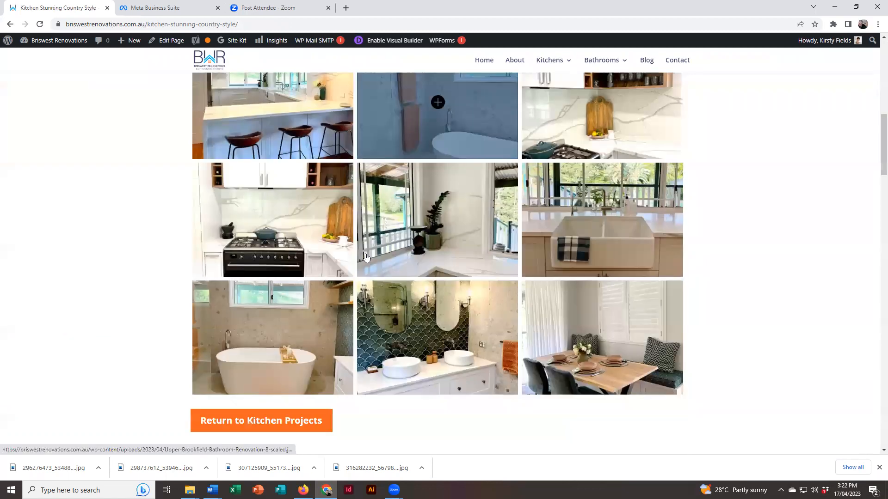
pyautogui.scroll(-4, 437, 216)
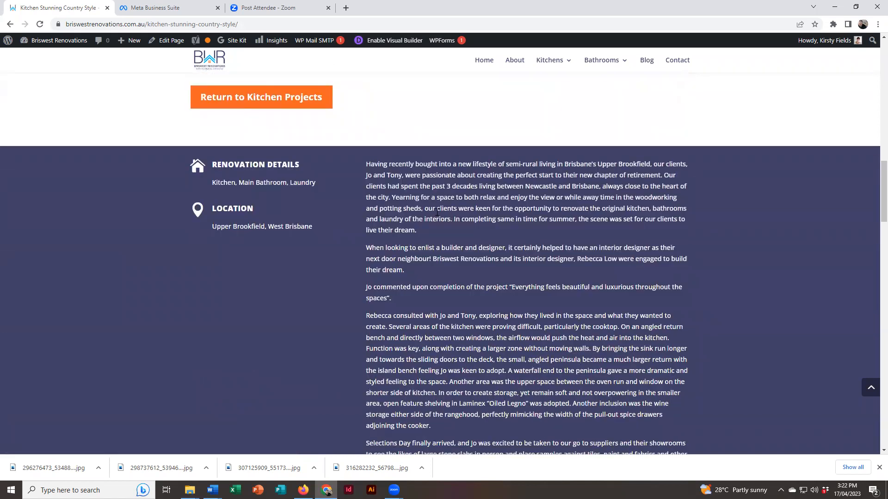
pyautogui.scroll(-4, 437, 212)
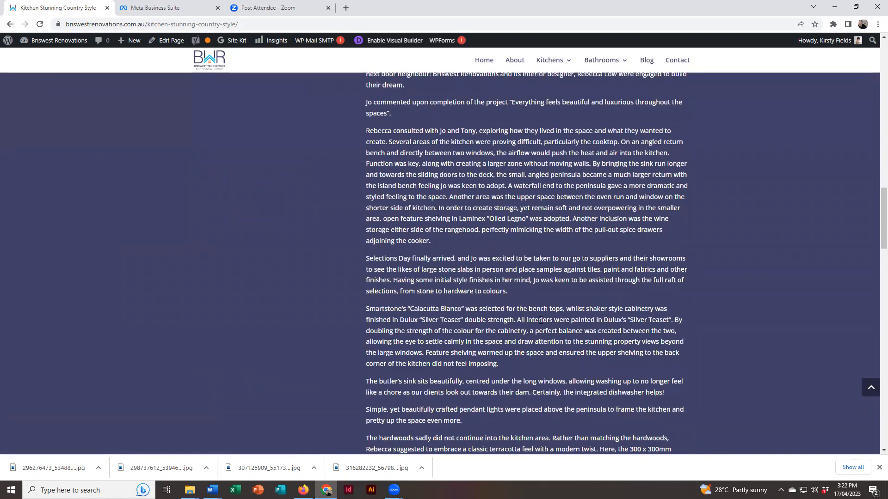
pyautogui.scroll(-4, 452, 293)
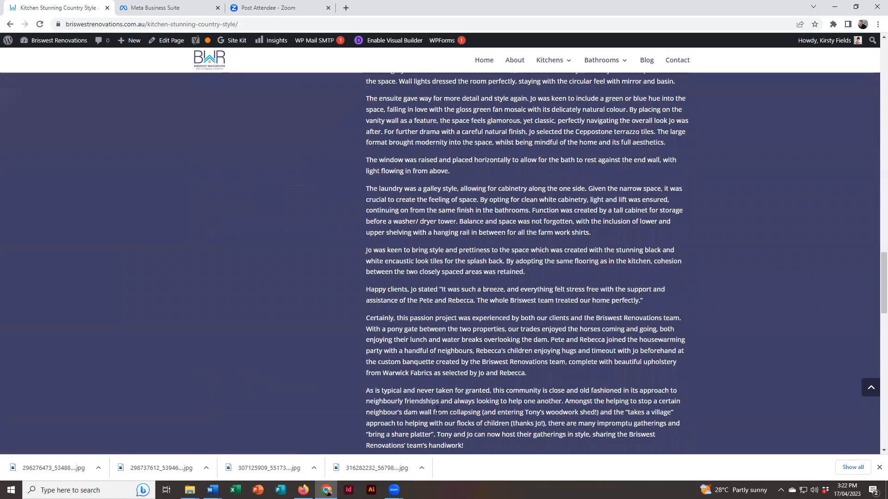
pyautogui.scroll(-3, 465, 430)
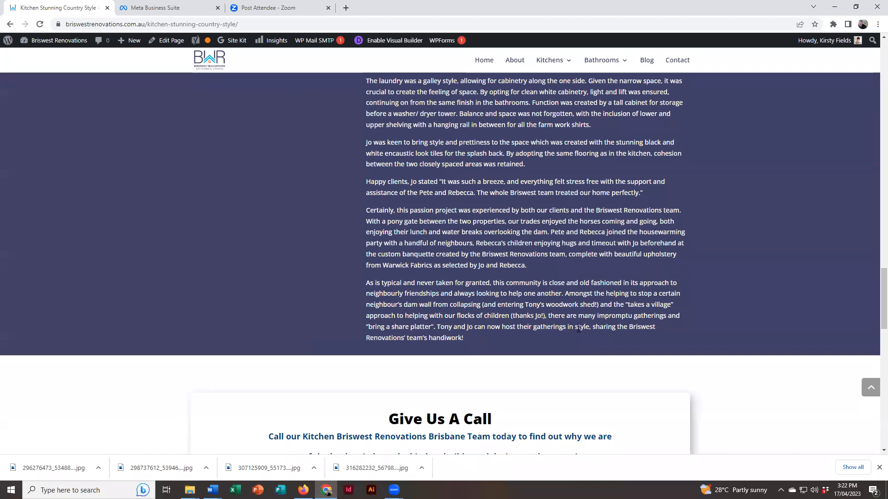
pyautogui.moveTo(610, 61)
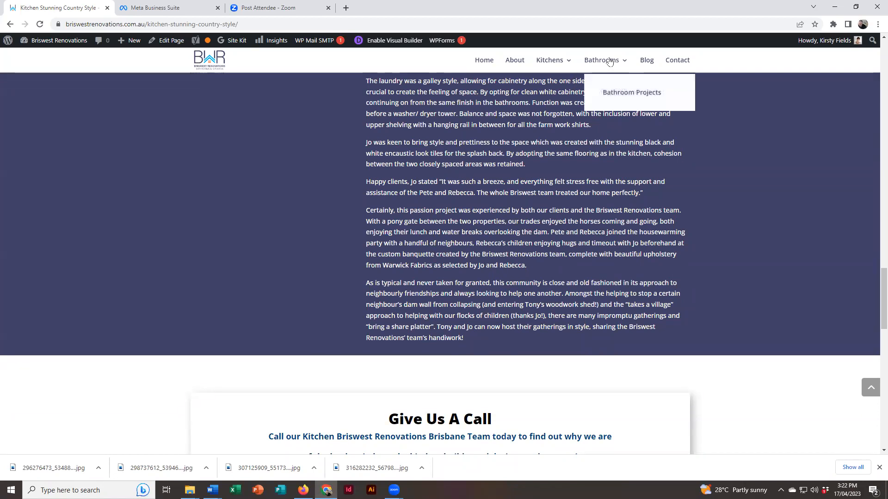